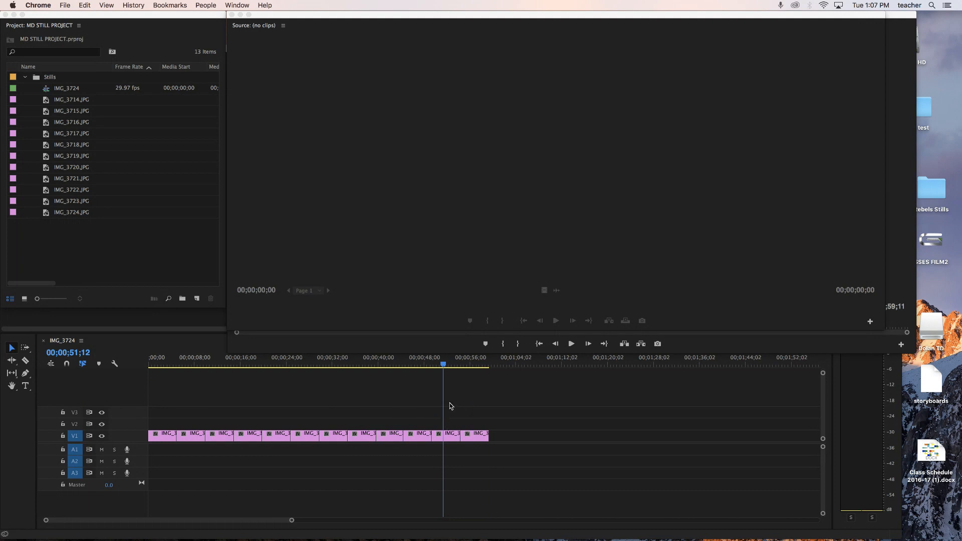
Step: Move the last two clips further along the timeline on track V1, leaving a gap before and between them
{"action": "left_click", "coordinate": [478, 438]}
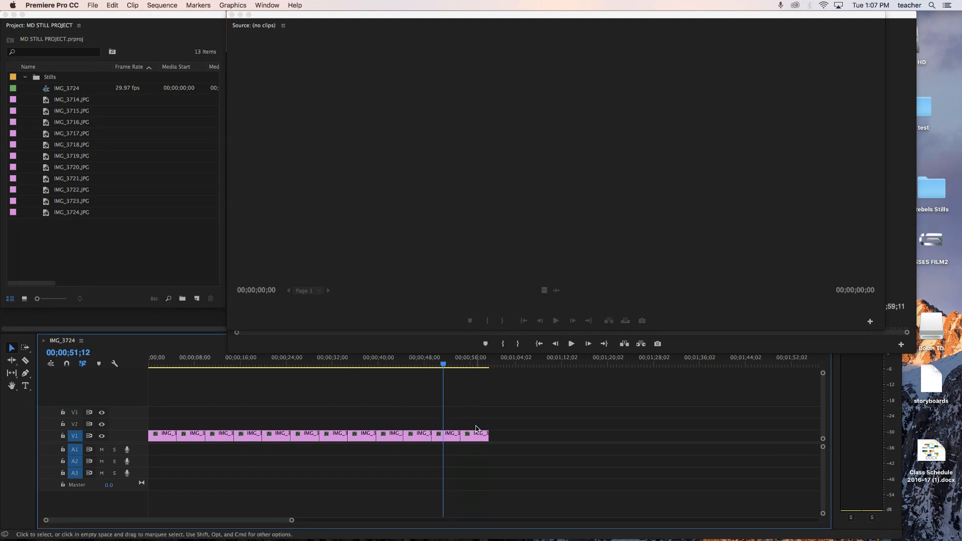
{"action": "left_click_drag", "start_coordinate": [475, 436], "coordinate": [516, 424]}
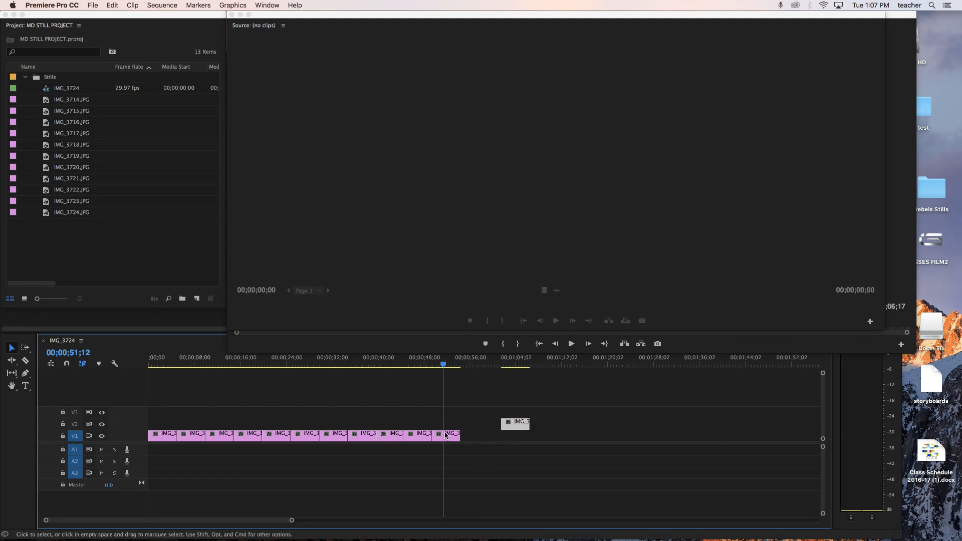
{"action": "left_click", "coordinate": [446, 439]}
{"action": "left_click_drag", "start_coordinate": [446, 438], "coordinate": [497, 439]}
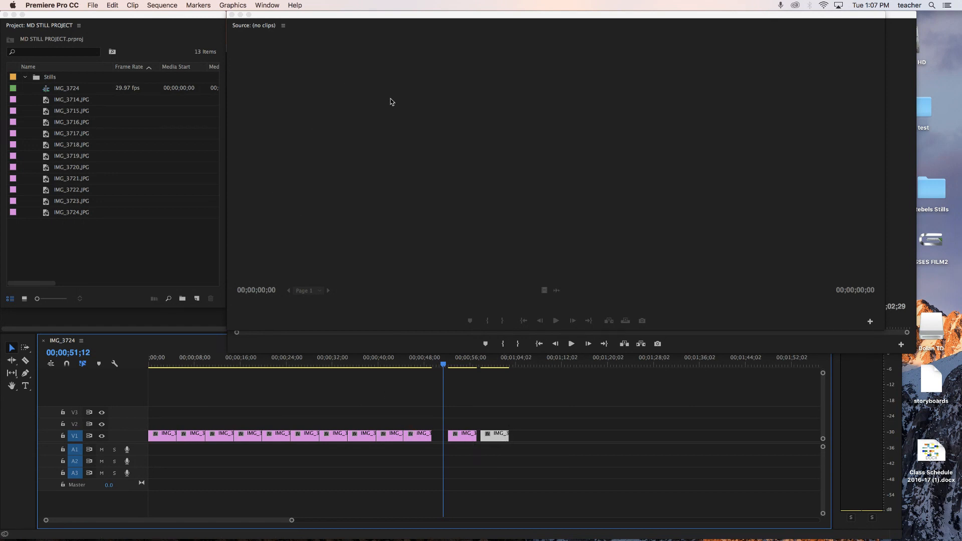
Step: Preview the tenth timeline clip and the IMG_3717.JPG still in the Source monitor
{"action": "double_click", "coordinate": [419, 438]}
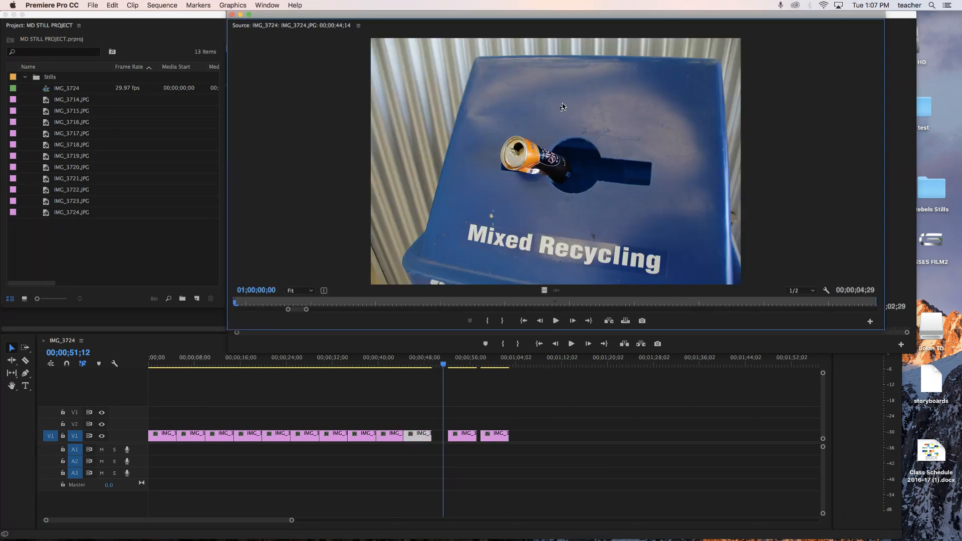
{"action": "double_click", "coordinate": [46, 134]}
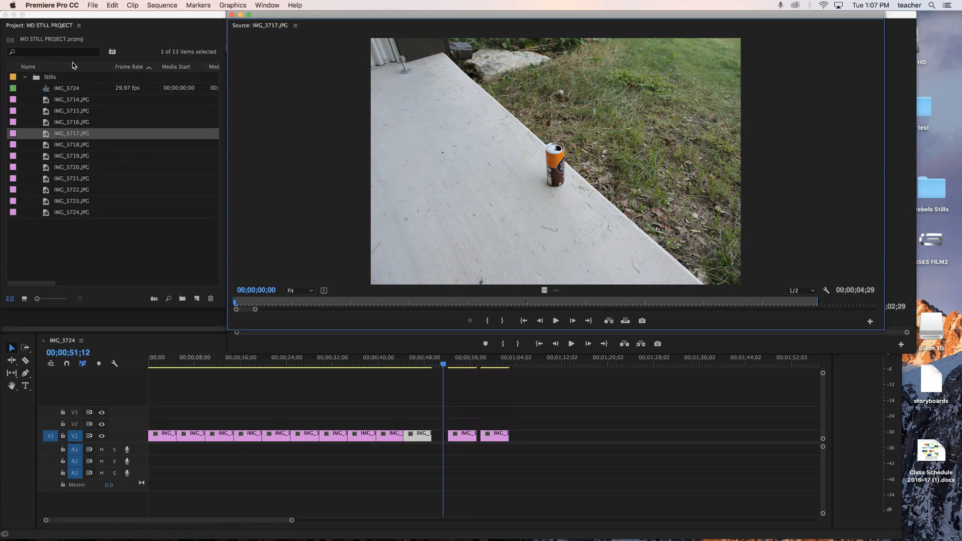
Step: Rename the IMG_3724 sequence in the Stills bin as "Still #1"
{"action": "left_click", "coordinate": [61, 89]}
{"action": "left_click", "coordinate": [62, 90]}
{"action": "type", "text": "s"}
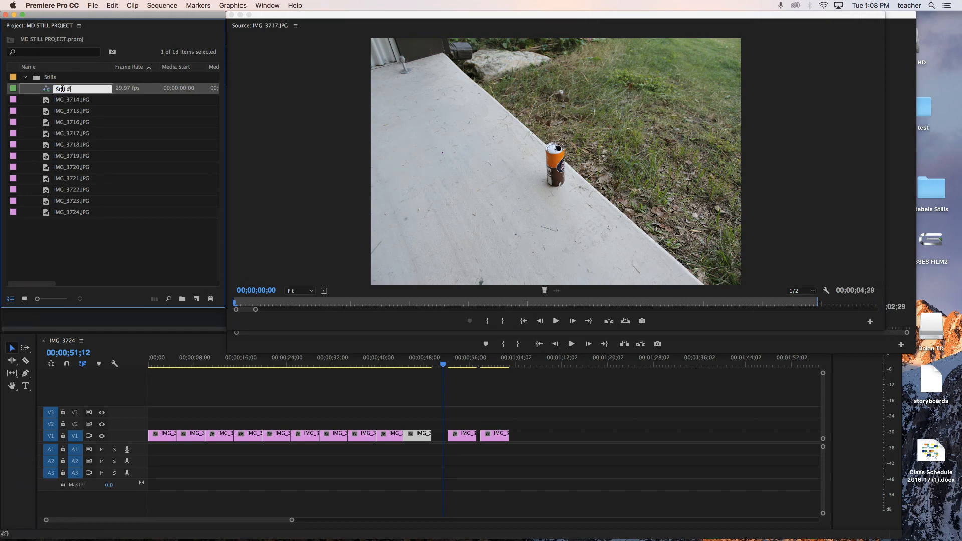
{"action": "left_click", "coordinate": [139, 143]}
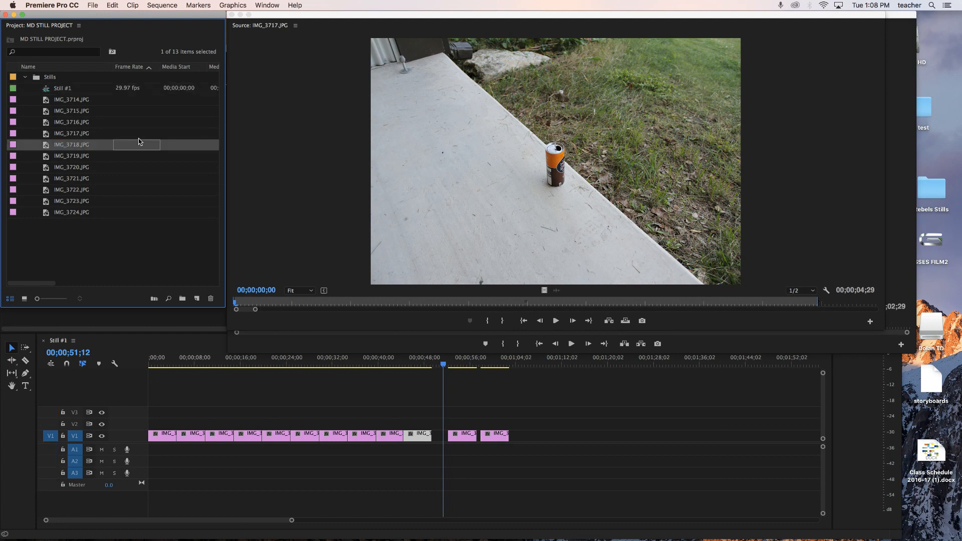
Step: Ripple delete the two gaps around the second-to-last clip so all clips on V1 sit end to end
{"action": "left_click", "coordinate": [439, 438]}
{"action": "key", "text": "Delete"}
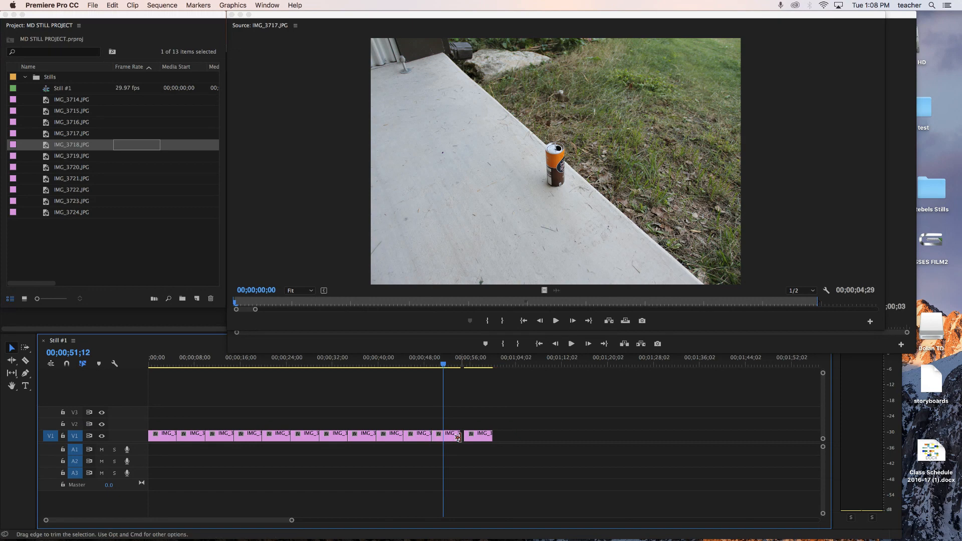
{"action": "key", "text": "Delete"}
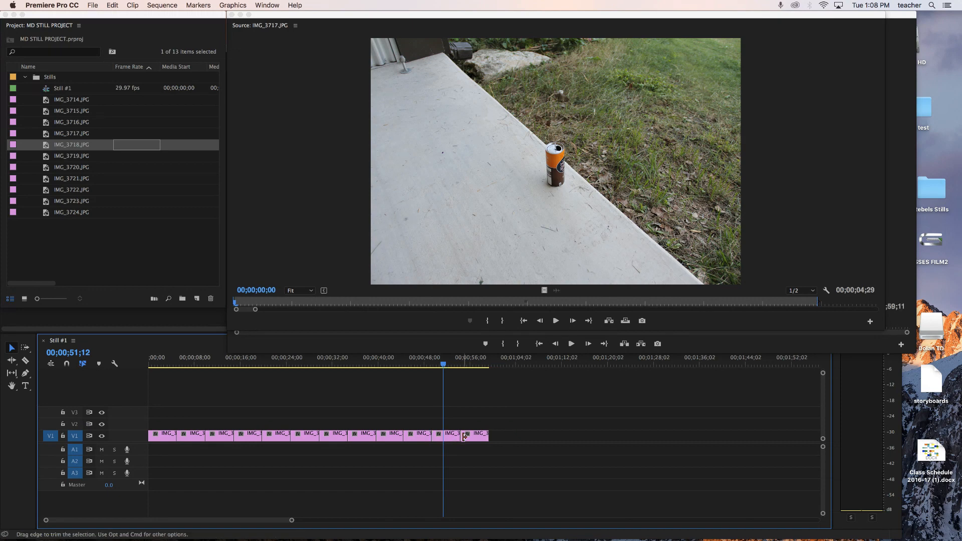
Step: Using the Selection tool, move the second-to-last clip directly behind the last clip on V1
{"action": "left_click", "coordinate": [12, 351]}
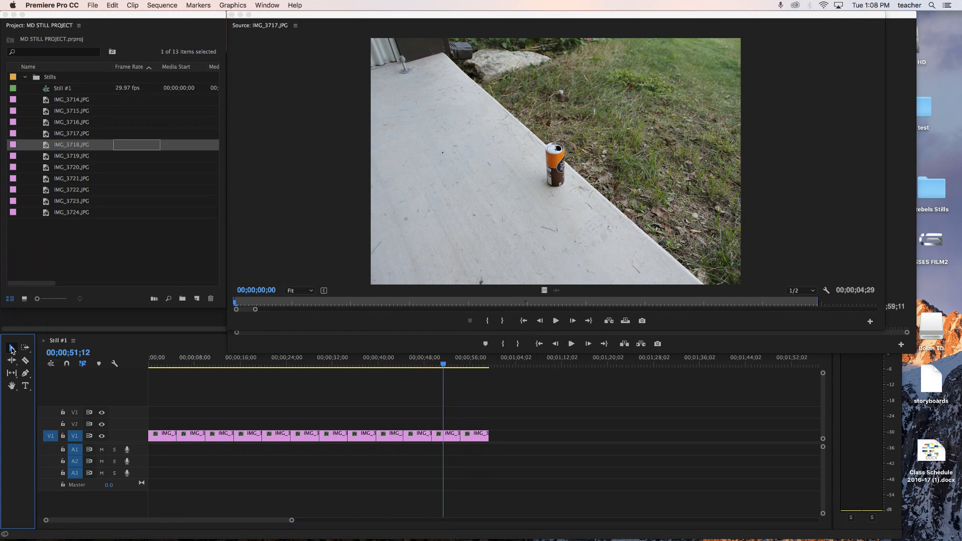
{"action": "left_click", "coordinate": [454, 436]}
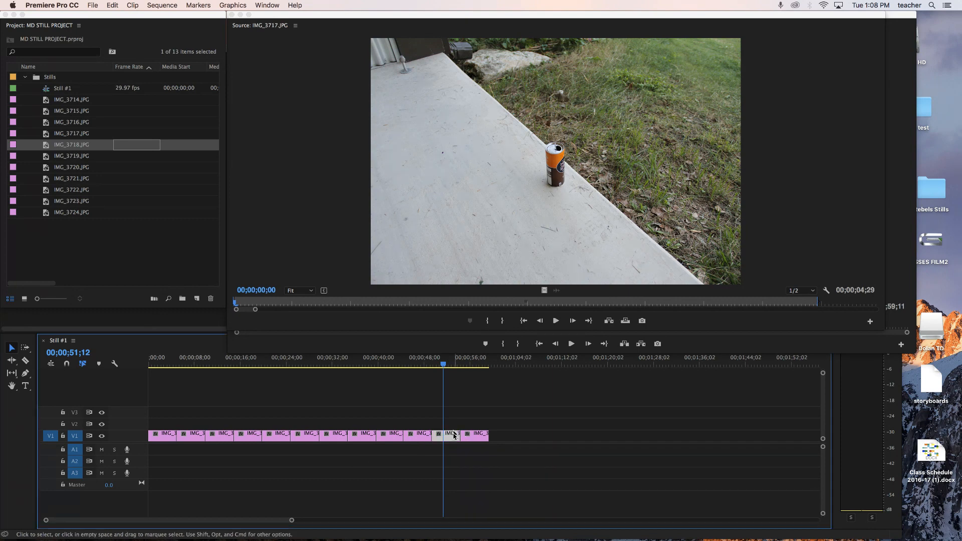
{"action": "left_click_drag", "start_coordinate": [454, 436], "coordinate": [516, 437]}
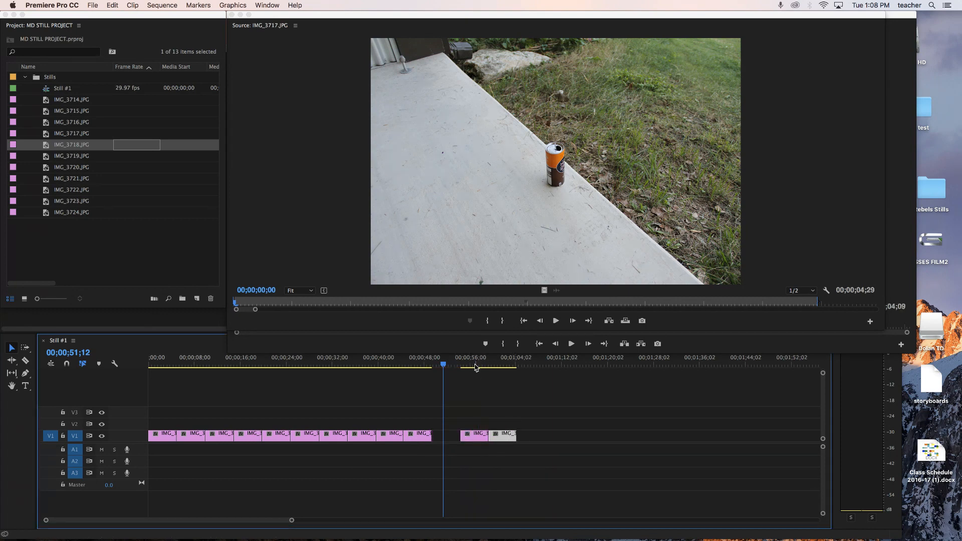
Step: Play and scrub through the first few clips of the sequence
{"action": "left_click", "coordinate": [466, 367]}
{"action": "left_click", "coordinate": [153, 366]}
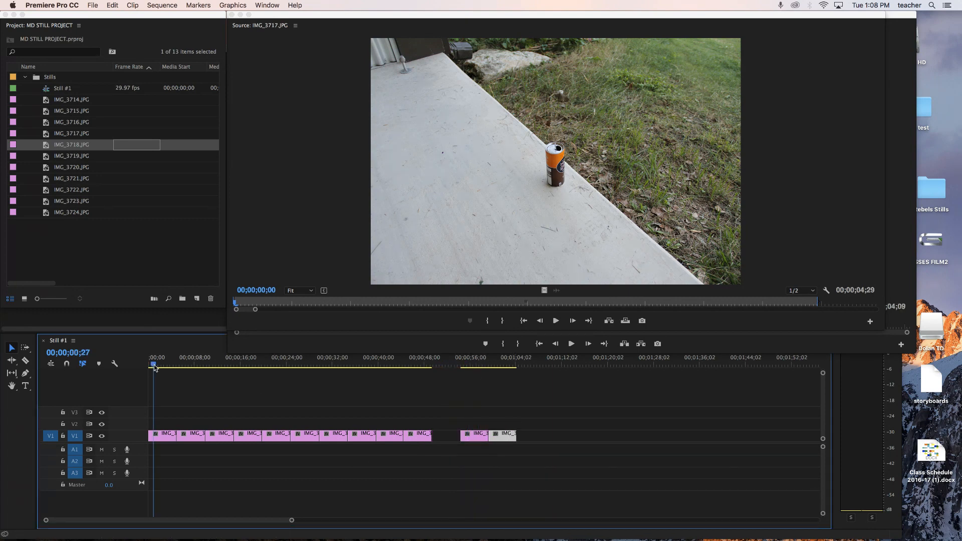
{"action": "mouse_move", "coordinate": [155, 368]}
{"action": "left_mouse_down"}
{"action": "mouse_move", "coordinate": [190, 373]}
{"action": "mouse_move", "coordinate": [163, 368]}
{"action": "left_mouse_up"}
{"action": "key", "text": "space"}
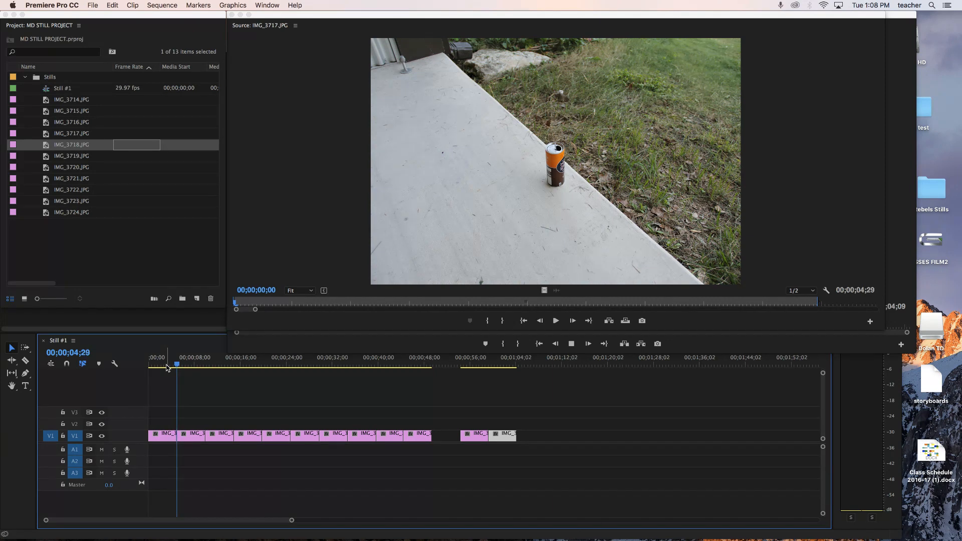
{"action": "left_click", "coordinate": [213, 366]}
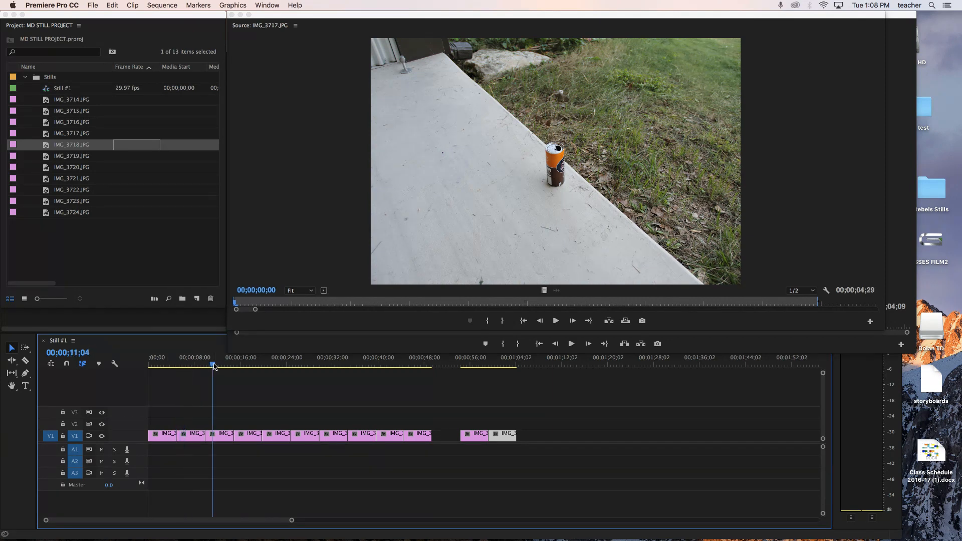
{"action": "left_click_drag", "start_coordinate": [214, 367], "coordinate": [181, 370]}
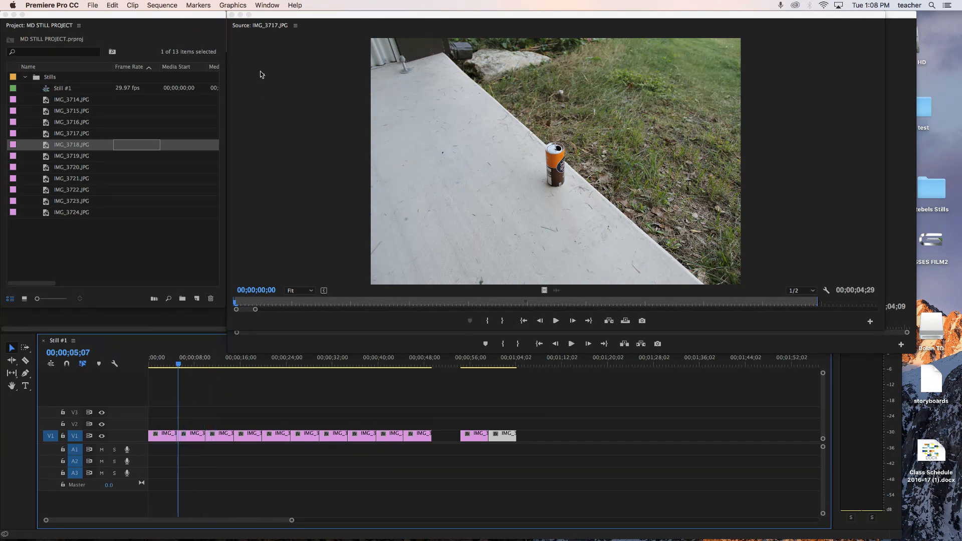
Step: Minimize the Source monitor window to uncover the Program monitor, and scrub the playhead to 00;00;06;14
{"action": "left_click", "coordinate": [241, 15]}
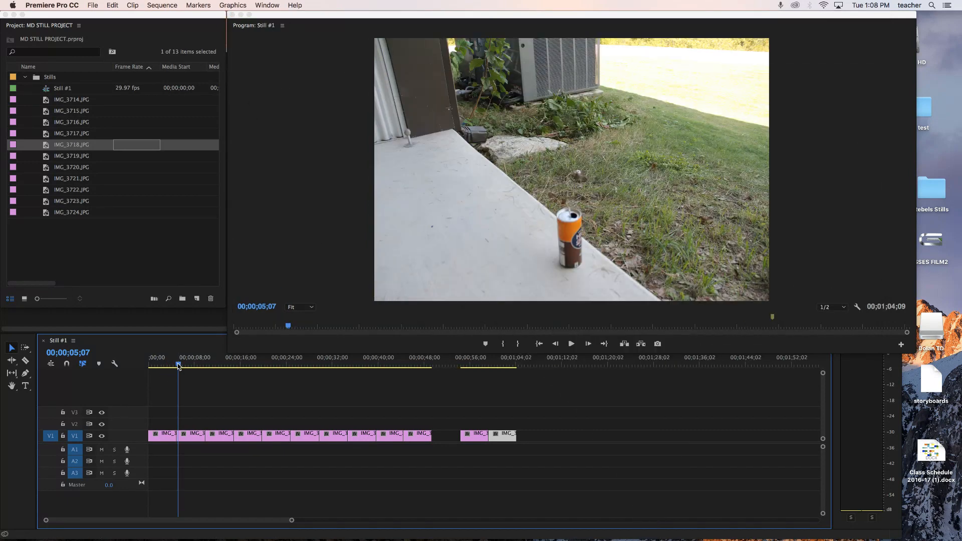
{"action": "mouse_move", "coordinate": [178, 362]}
{"action": "left_mouse_down"}
{"action": "mouse_move", "coordinate": [162, 369]}
{"action": "mouse_move", "coordinate": [184, 369]}
{"action": "mouse_move", "coordinate": [163, 372]}
{"action": "mouse_move", "coordinate": [186, 369]}
{"action": "left_mouse_up"}
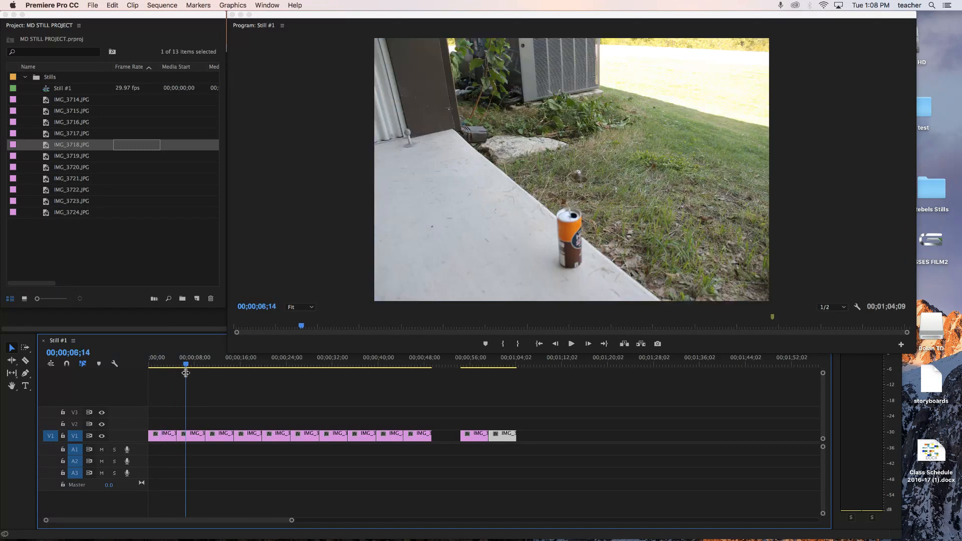
Step: Swap the first two clips by moving the first clip into the second position on V1
{"action": "left_click", "coordinate": [164, 432]}
{"action": "left_click_drag", "start_coordinate": [164, 429], "coordinate": [196, 434]}
Step: Mark in and out points around the first clip, from 00;00;00;00 to 00;00;05;00, and clear both points
{"action": "left_click_drag", "start_coordinate": [164, 365], "coordinate": [147, 368]}
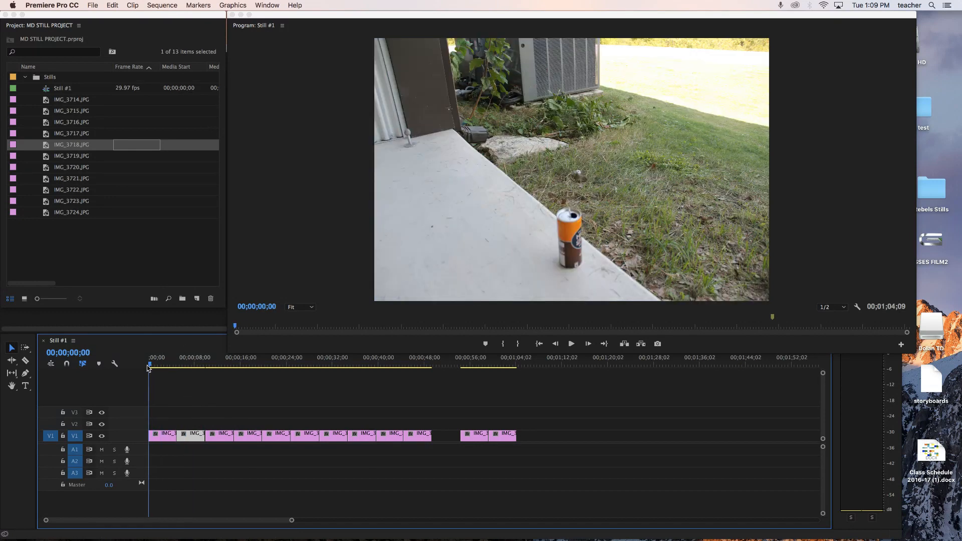
{"action": "key", "text": "i"}
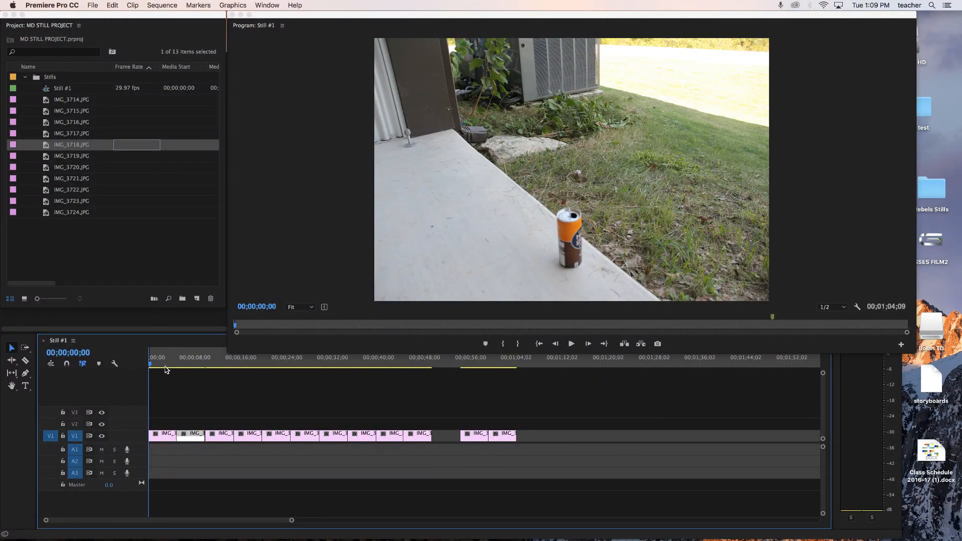
{"action": "left_click_drag", "start_coordinate": [178, 370], "coordinate": [179, 370]}
{"action": "key", "text": "o"}
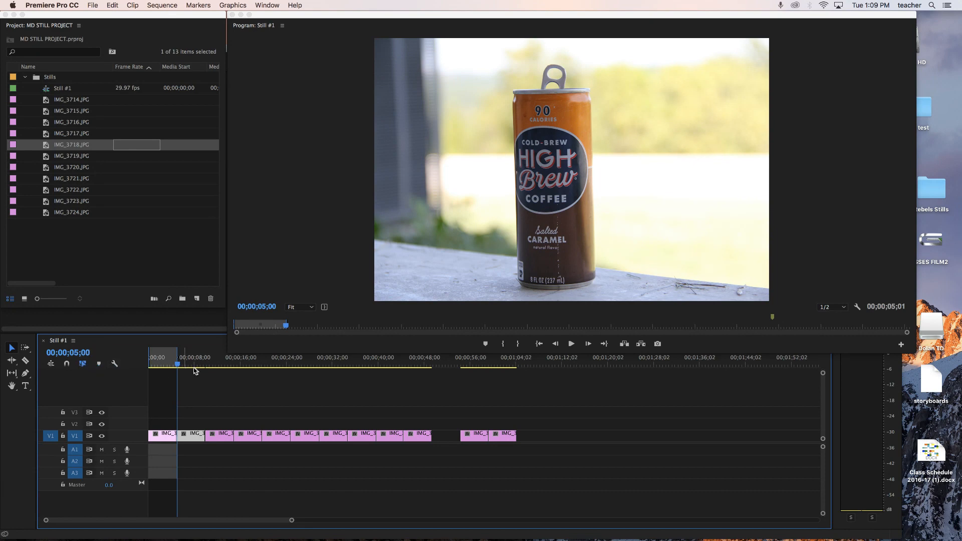
{"action": "right_click", "coordinate": [158, 359]}
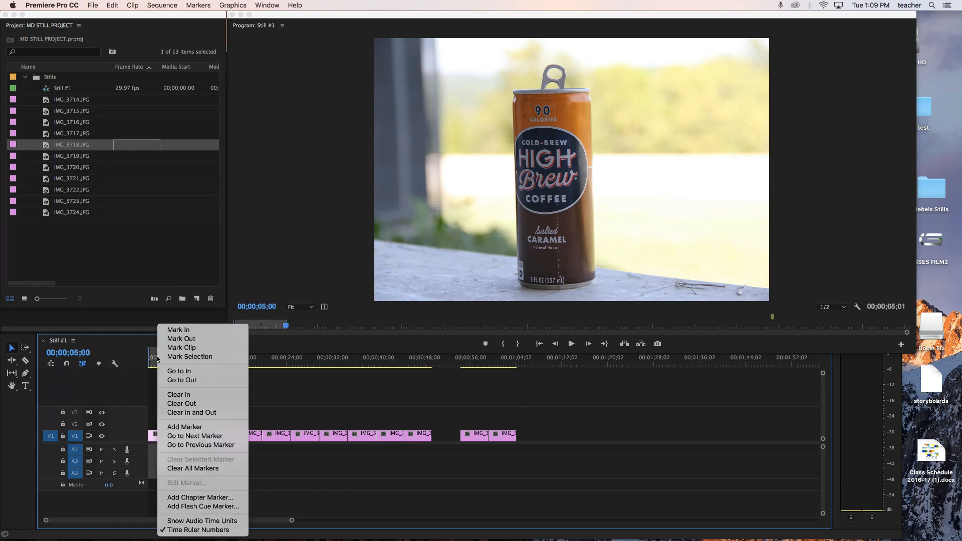
{"action": "left_click", "coordinate": [186, 412]}
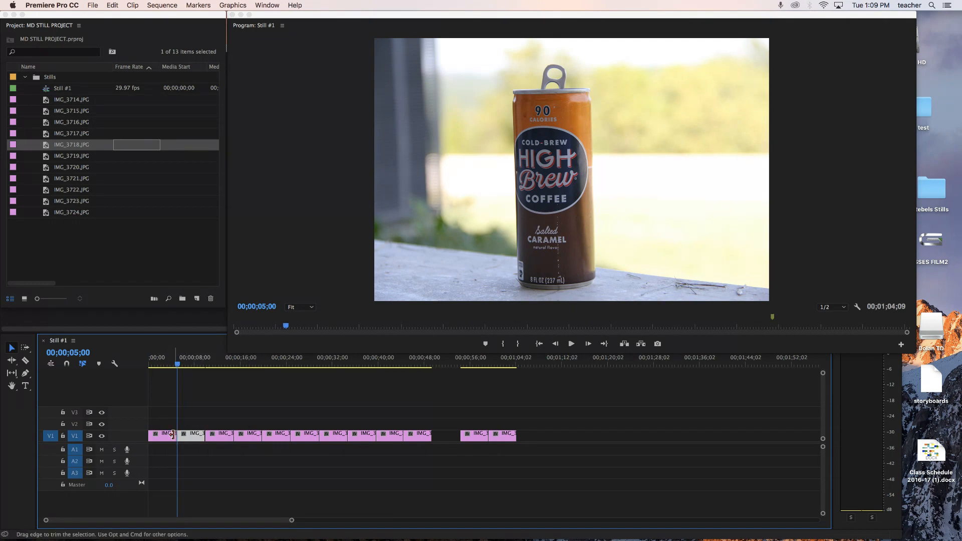
Step: Trim the end of the first clip and the start of the second, and ripple delete the gap between them
{"action": "mouse_move", "coordinate": [172, 435]}
{"action": "left_mouse_down"}
{"action": "mouse_move", "coordinate": [156, 435]}
{"action": "mouse_move", "coordinate": [190, 436]}
{"action": "left_mouse_up"}
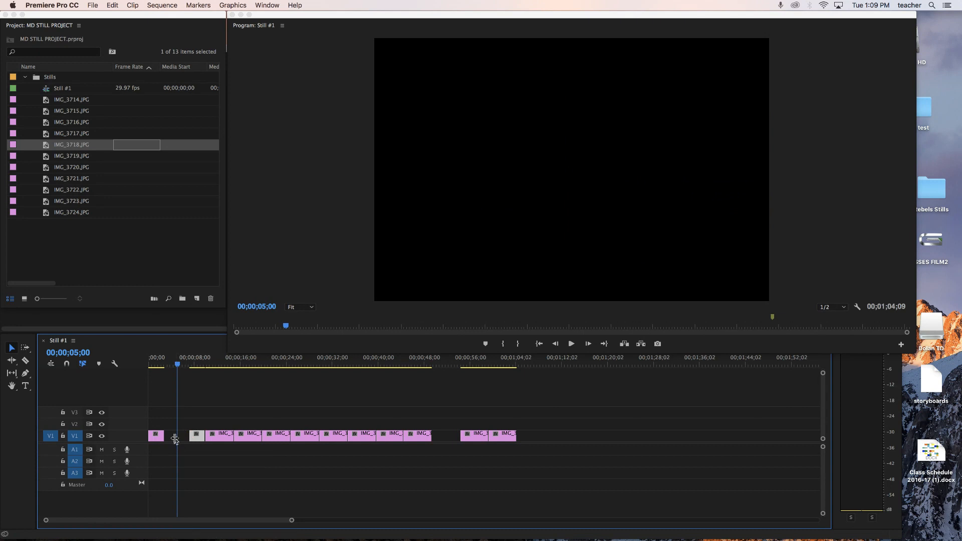
{"action": "left_click", "coordinate": [172, 440]}
{"action": "key", "text": "Delete"}
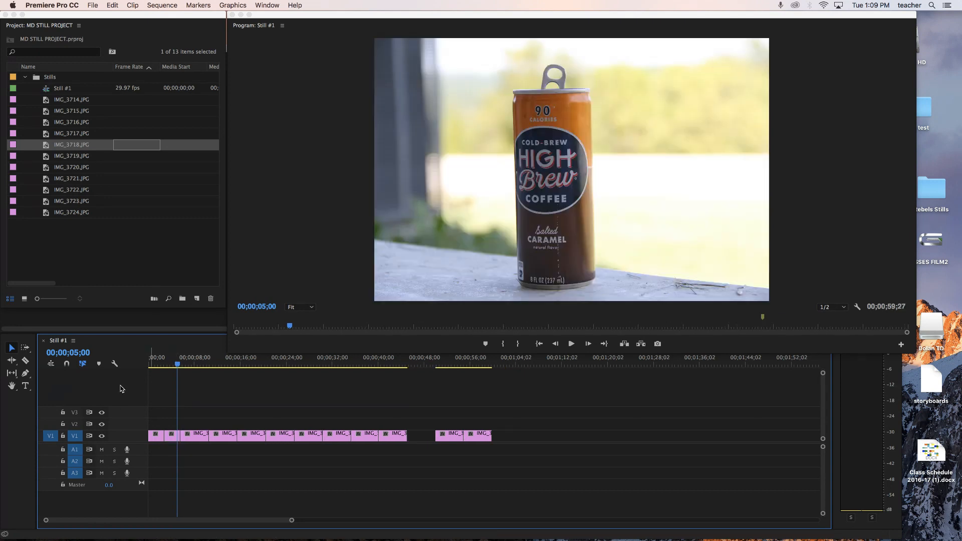
Step: Split each of the first two clips near its middle with the Razor tool
{"action": "left_click", "coordinate": [27, 362]}
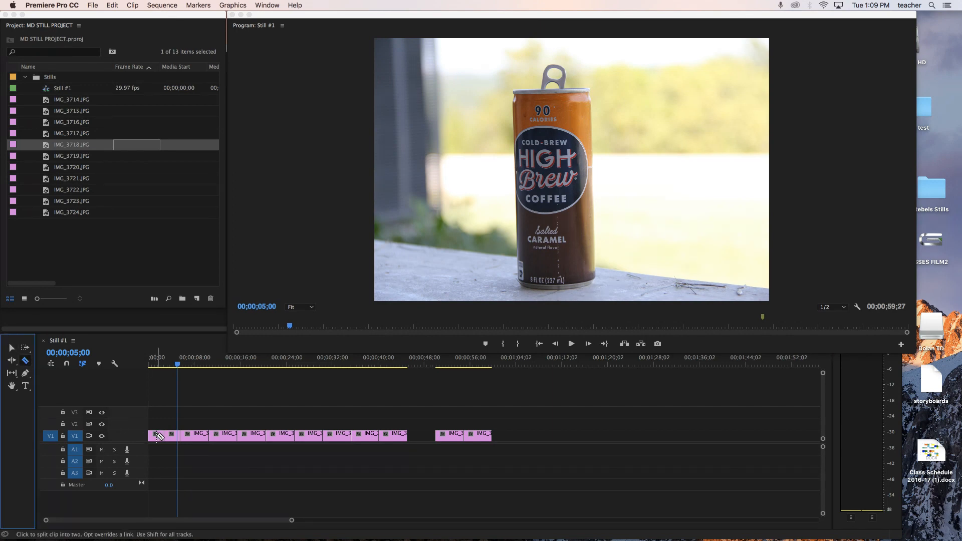
{"action": "left_click", "coordinate": [157, 437]}
{"action": "left_click", "coordinate": [172, 437]}
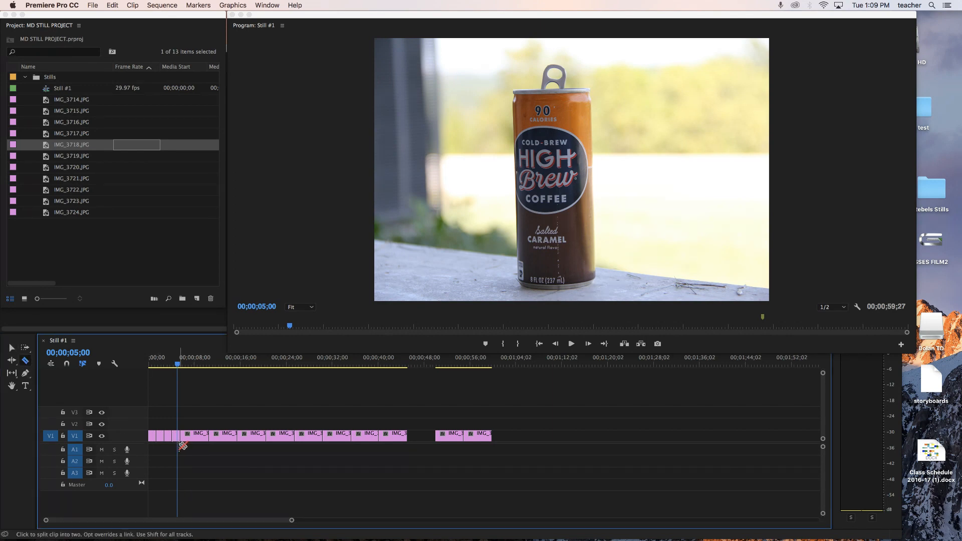
Step: Delete the third and first cut pieces at the start of V1, and close the gaps they leave
{"action": "key", "text": "v"}
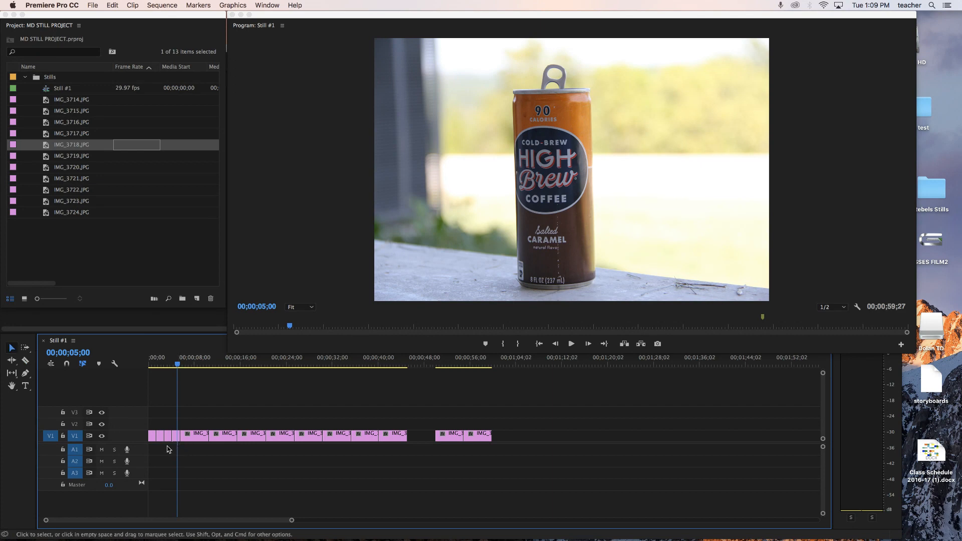
{"action": "left_click", "coordinate": [167, 439]}
{"action": "key", "text": "Delete"}
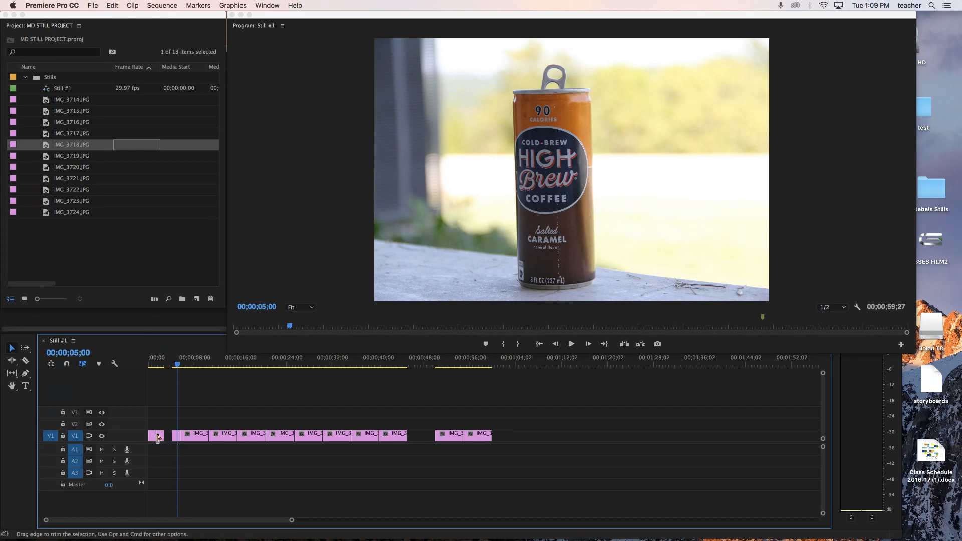
{"action": "left_click", "coordinate": [153, 437]}
{"action": "key", "text": "Delete"}
{"action": "left_click", "coordinate": [152, 439]}
{"action": "key", "text": "Delete"}
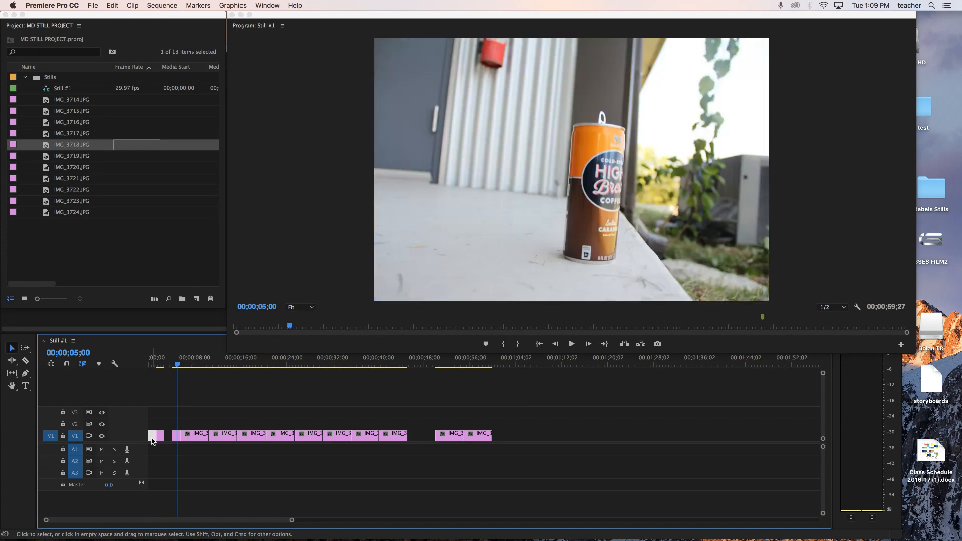
{"action": "left_click", "coordinate": [160, 438]}
{"action": "key", "text": "Delete"}
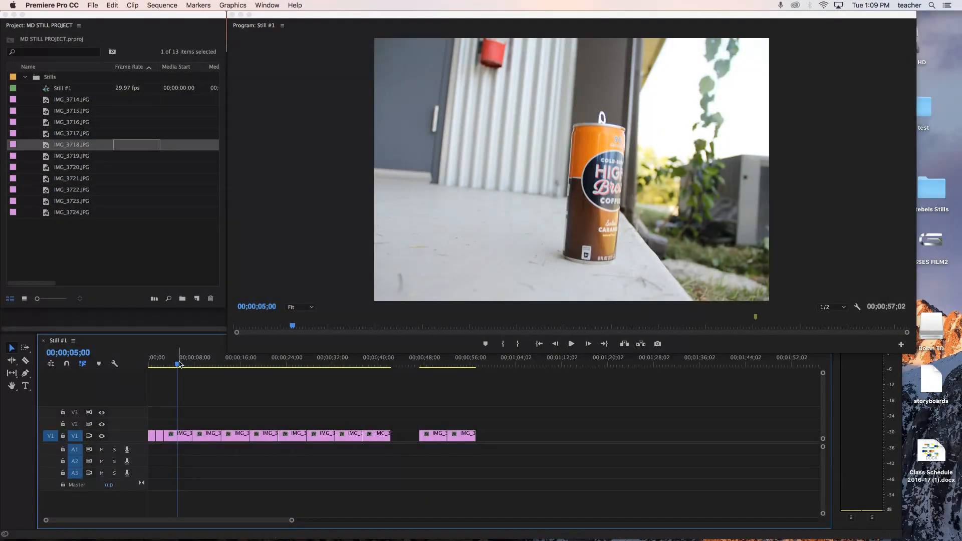
Step: Play the edited opening of the sequence from the beginning and stop after the shortened clips
{"action": "left_click_drag", "start_coordinate": [177, 364], "coordinate": [145, 371]}
{"action": "key", "text": "space"}
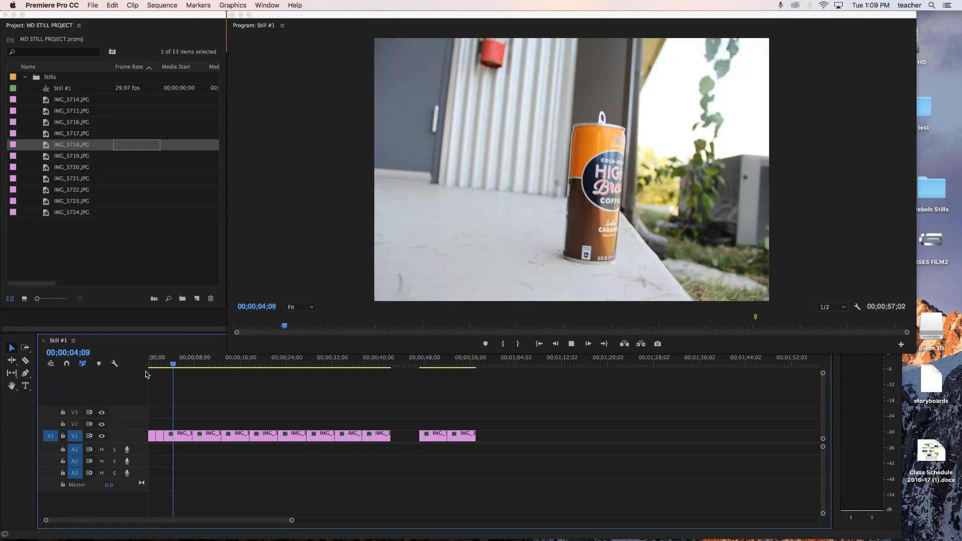
{"action": "key", "text": "space"}
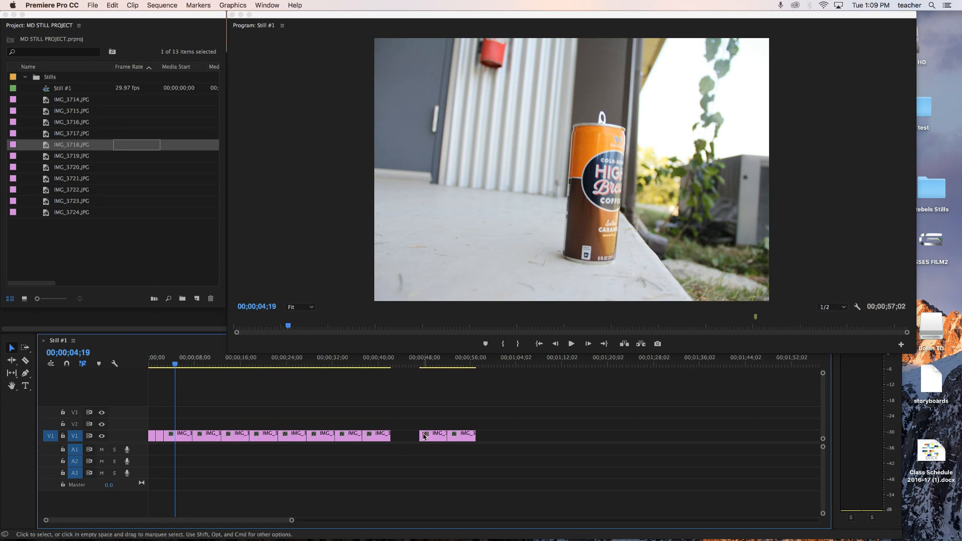
Step: Trim the start of the second-to-last clip and the end of the last clip, and activate the Razor tool
{"action": "left_click_drag", "start_coordinate": [421, 436], "coordinate": [462, 434]}
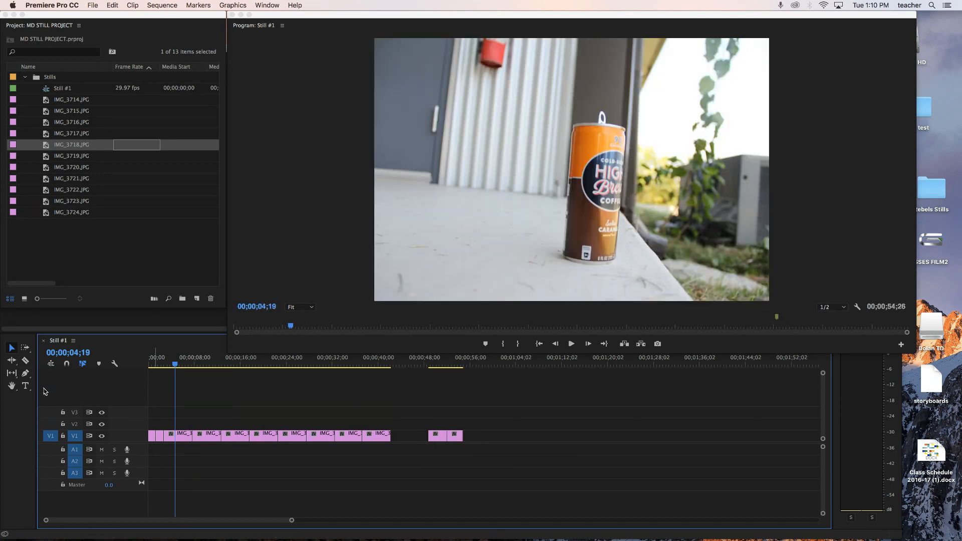
{"action": "left_click", "coordinate": [28, 362]}
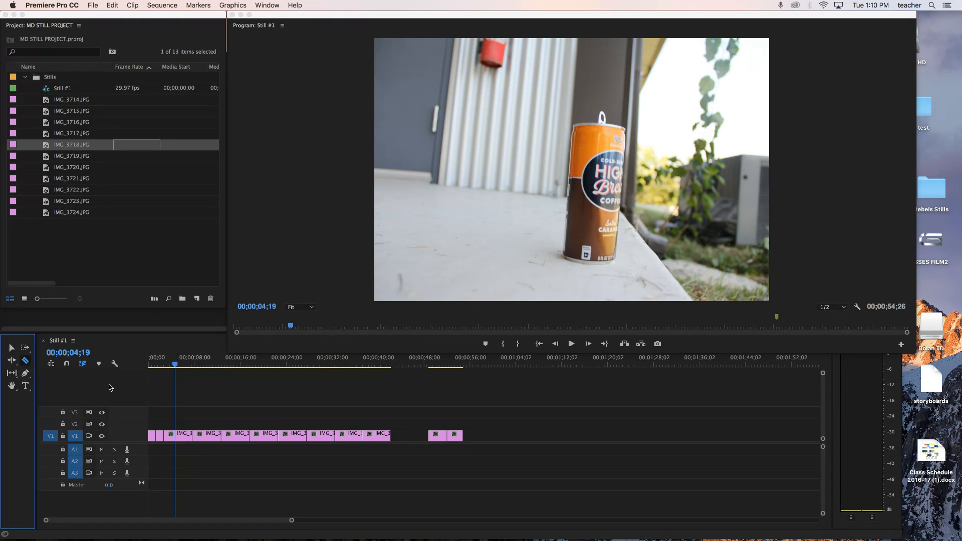
Step: Split the last two clips before the large V1 gap with the Razor tool and delete the second half of each
{"action": "left_click", "coordinate": [377, 436]}
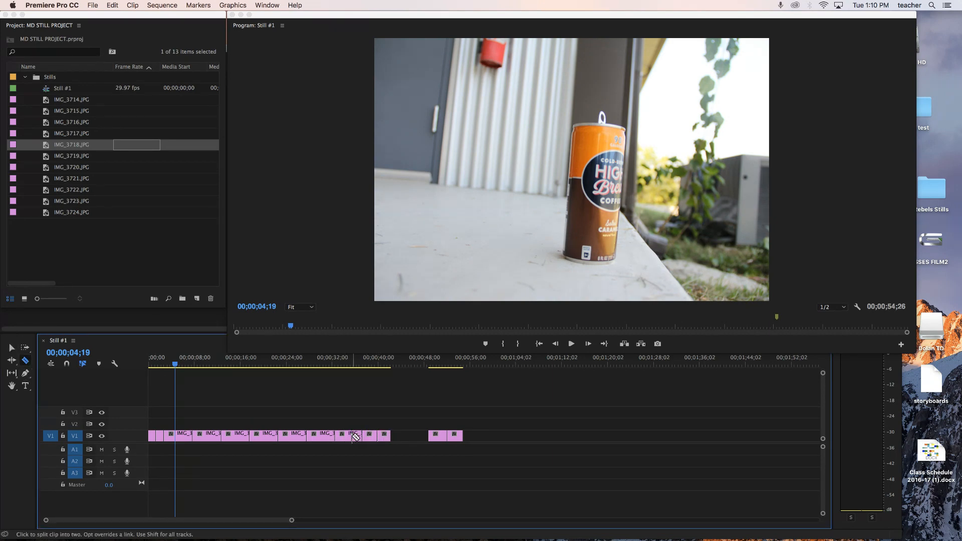
{"action": "left_click", "coordinate": [351, 436]}
{"action": "key", "text": "v"}
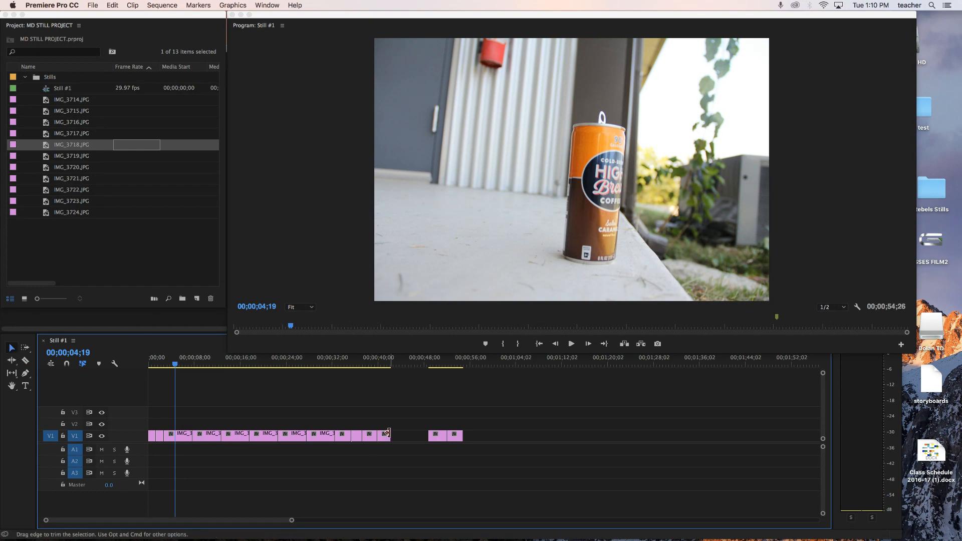
{"action": "left_click", "coordinate": [384, 436]}
{"action": "key", "text": "Delete"}
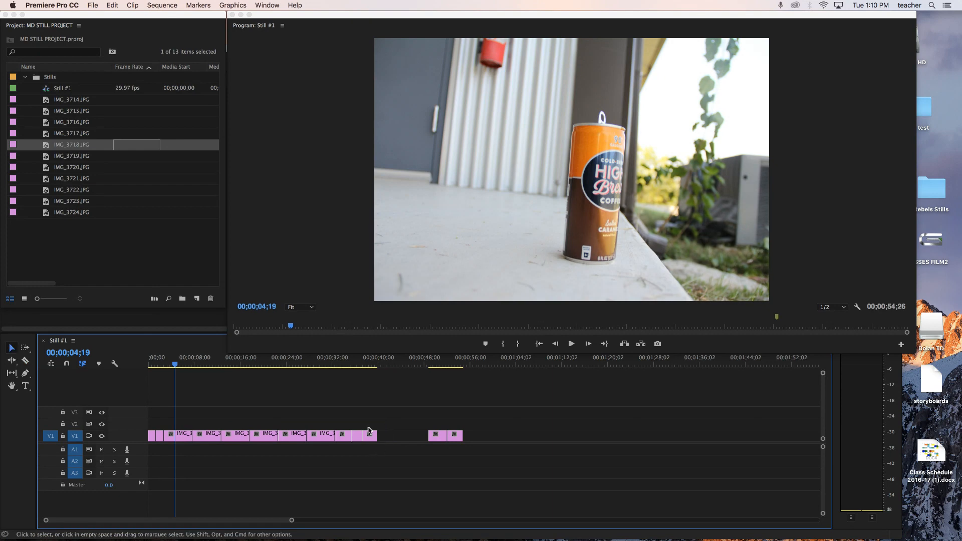
{"action": "left_click", "coordinate": [356, 436]}
{"action": "key", "text": "Delete"}
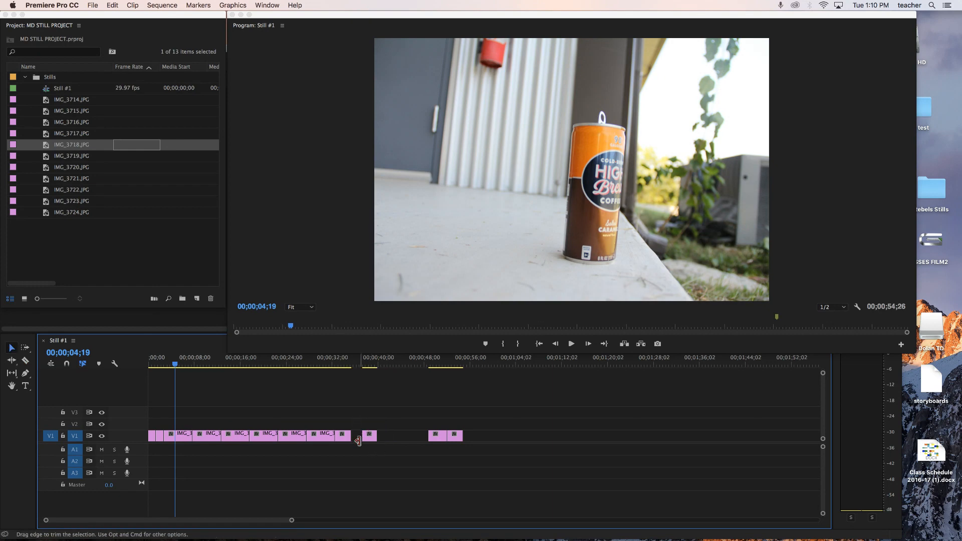
Step: Ripple delete the two gaps between the later clips on V1
{"action": "left_click", "coordinate": [355, 440]}
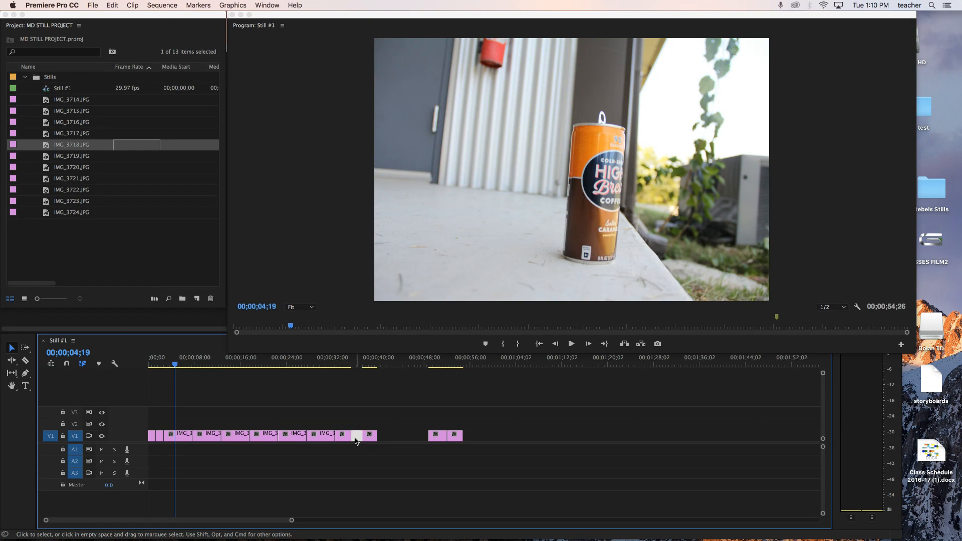
{"action": "key", "text": "Delete"}
{"action": "left_click", "coordinate": [379, 441]}
{"action": "key", "text": "Delete"}
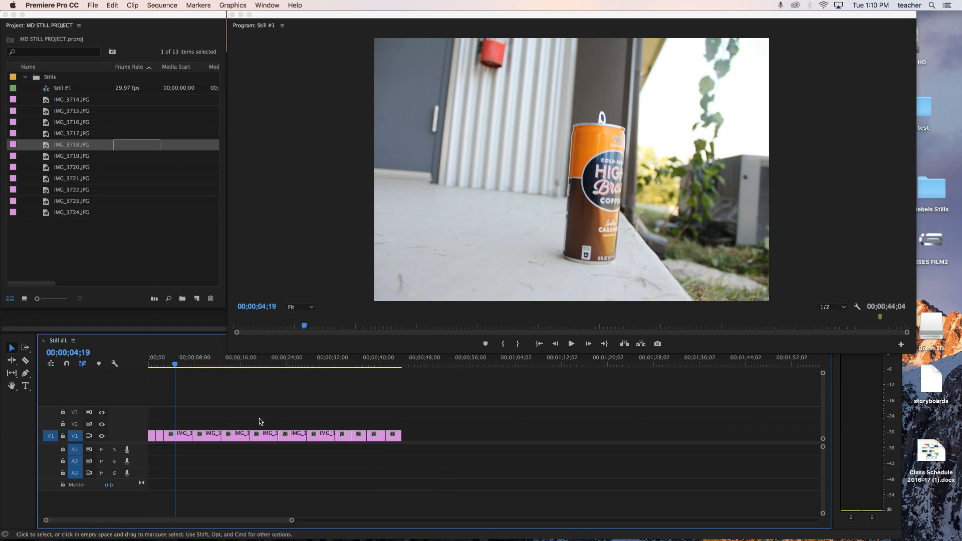
Step: Preview the sequence up to 00;00;15;14 and delete the blurred tipped-can still with the hand from V1
{"action": "left_click_drag", "start_coordinate": [176, 366], "coordinate": [239, 382]}
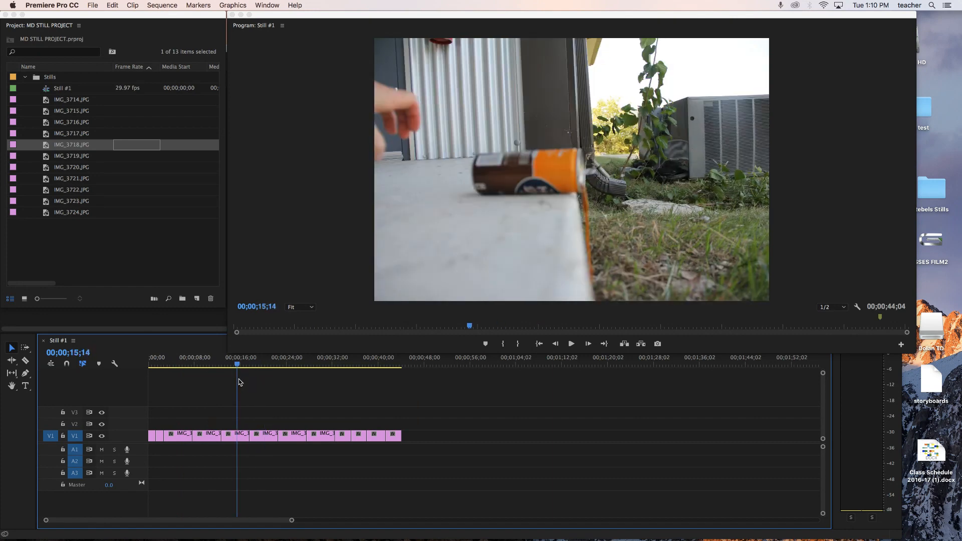
{"action": "left_click", "coordinate": [241, 440]}
{"action": "key", "text": "Delete"}
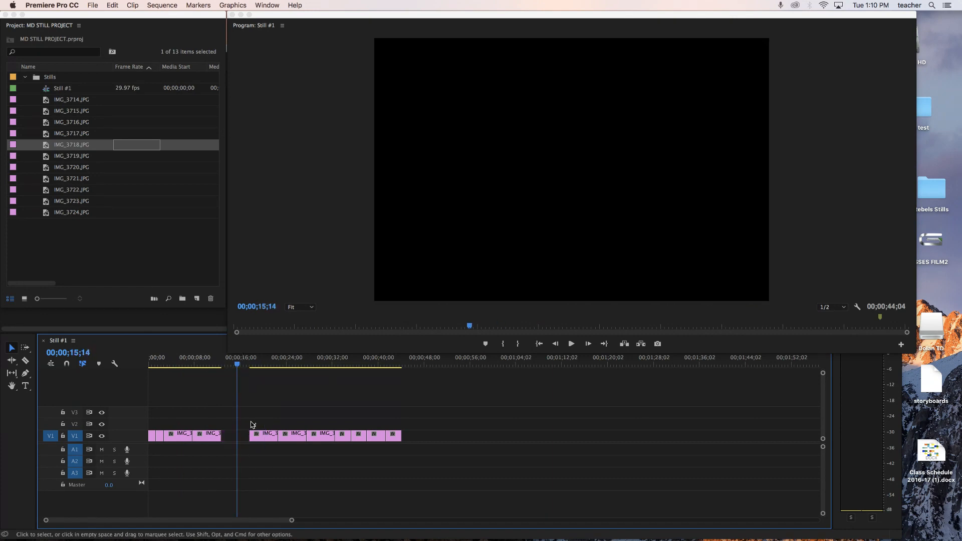
Step: Preview the tipped-can stills and delete the two full-length clips that follow the one at 00;00;20;16
{"action": "left_click", "coordinate": [260, 365]}
{"action": "mouse_move", "coordinate": [262, 365]}
{"action": "left_mouse_down"}
{"action": "mouse_move", "coordinate": [296, 371]}
{"action": "mouse_move", "coordinate": [268, 371]}
{"action": "left_mouse_up"}
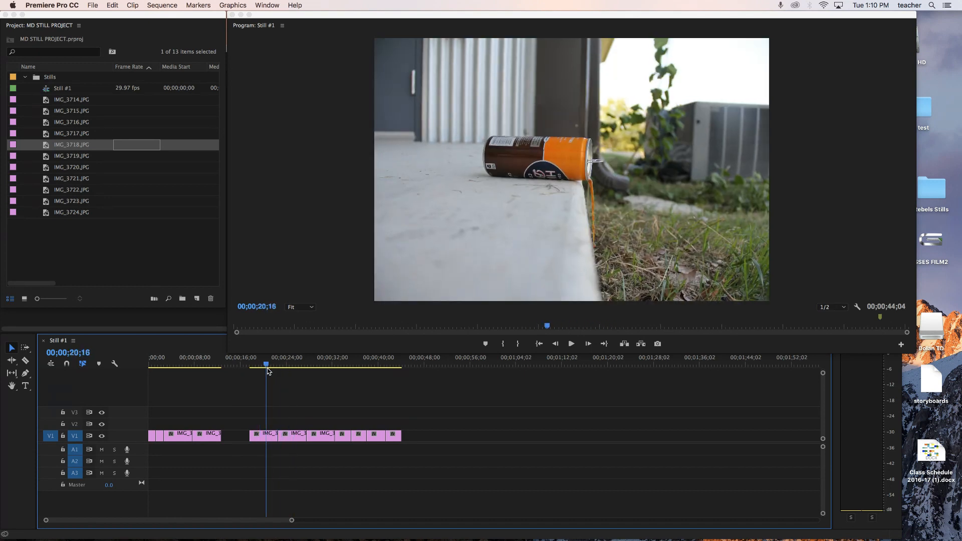
{"action": "left_click", "coordinate": [297, 437]}
{"action": "key", "text": "Delete"}
{"action": "left_click_drag", "start_coordinate": [317, 369], "coordinate": [330, 371]}
{"action": "left_click", "coordinate": [326, 436]}
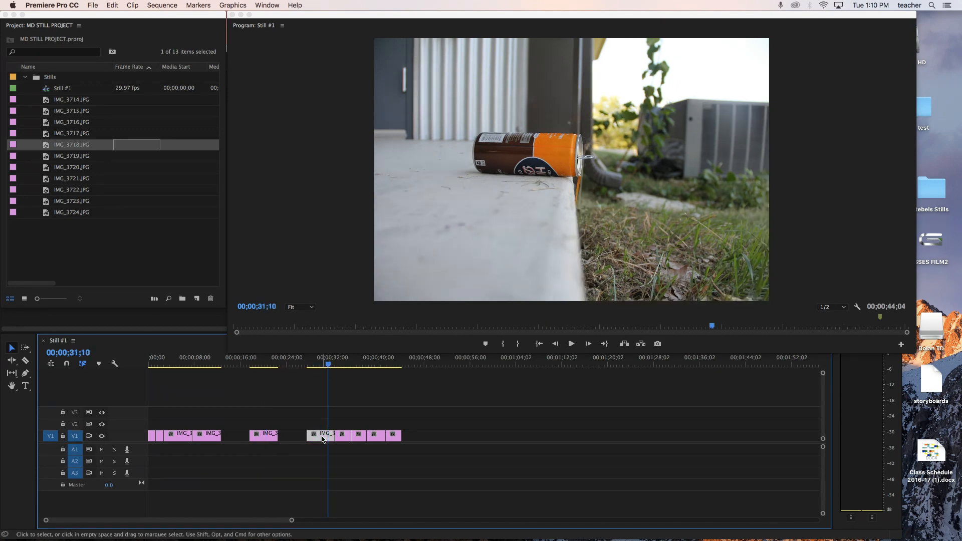
{"action": "key", "text": "Delete"}
Step: Move the second-to-last clip on V1 into the first gap, directly after the IMG_3717.JPG clip
{"action": "left_click", "coordinate": [339, 366]}
{"action": "left_click_drag", "start_coordinate": [341, 367], "coordinate": [373, 379]}
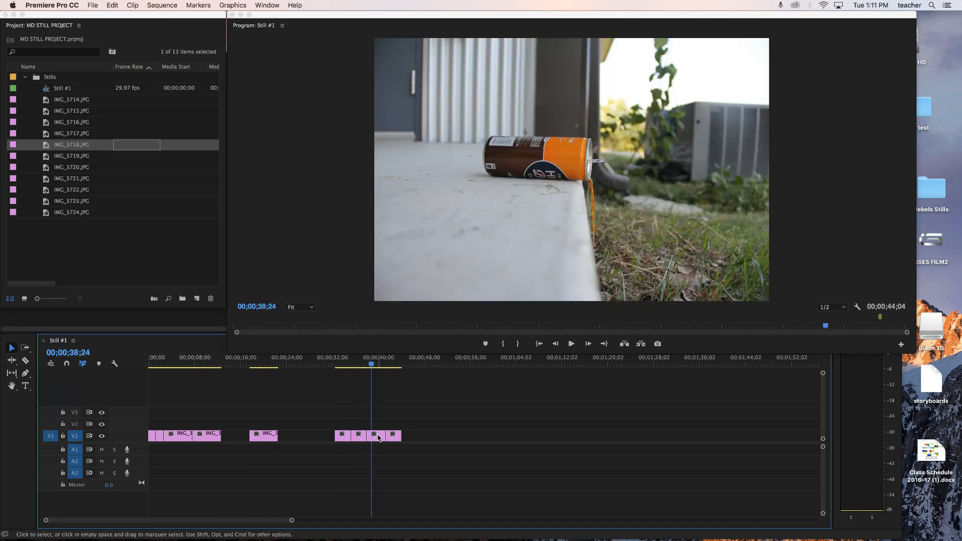
{"action": "left_click_drag", "start_coordinate": [380, 436], "coordinate": [234, 437]}
Step: Preview the last clip on V1 and delete it
{"action": "left_click", "coordinate": [391, 366]}
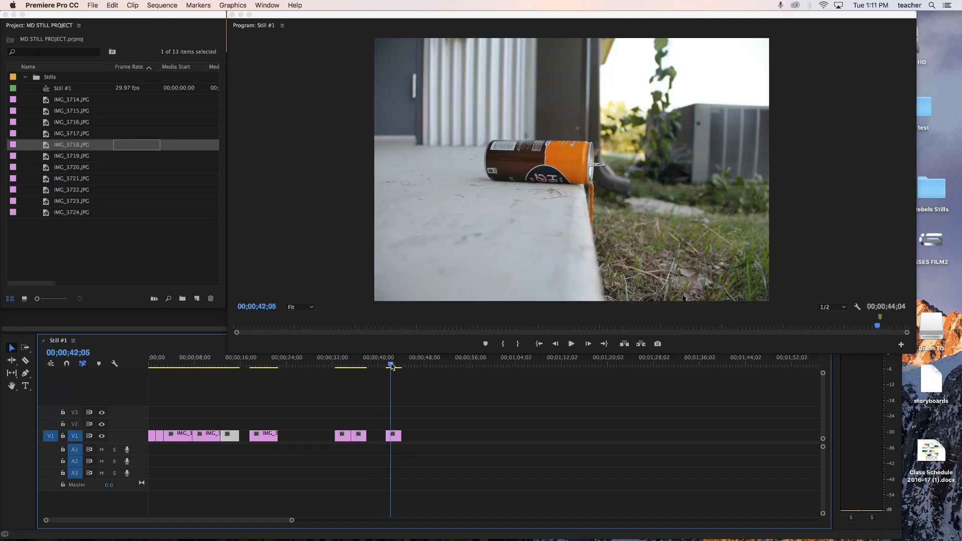
{"action": "left_click", "coordinate": [394, 435]}
{"action": "key", "text": "Delete"}
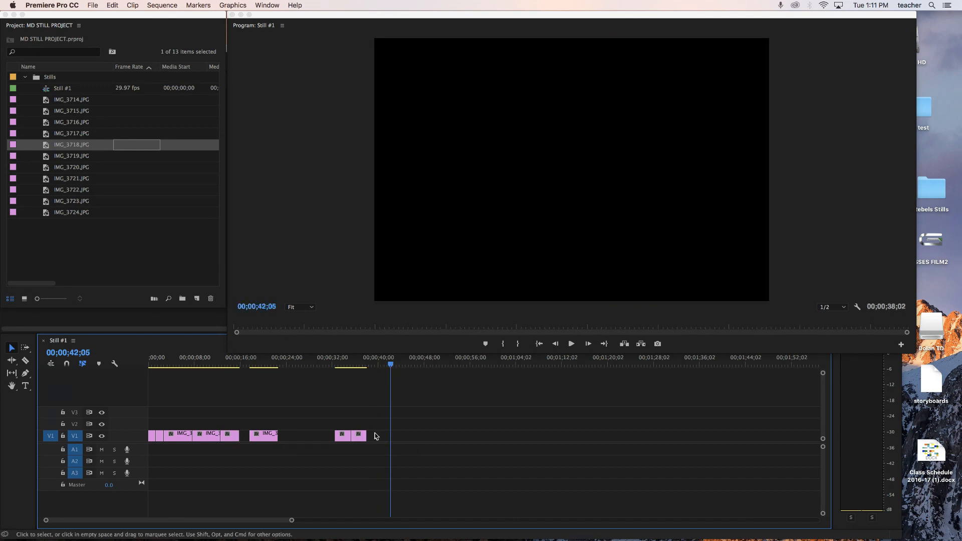
{"action": "left_click_drag", "start_coordinate": [153, 368], "coordinate": [178, 374]}
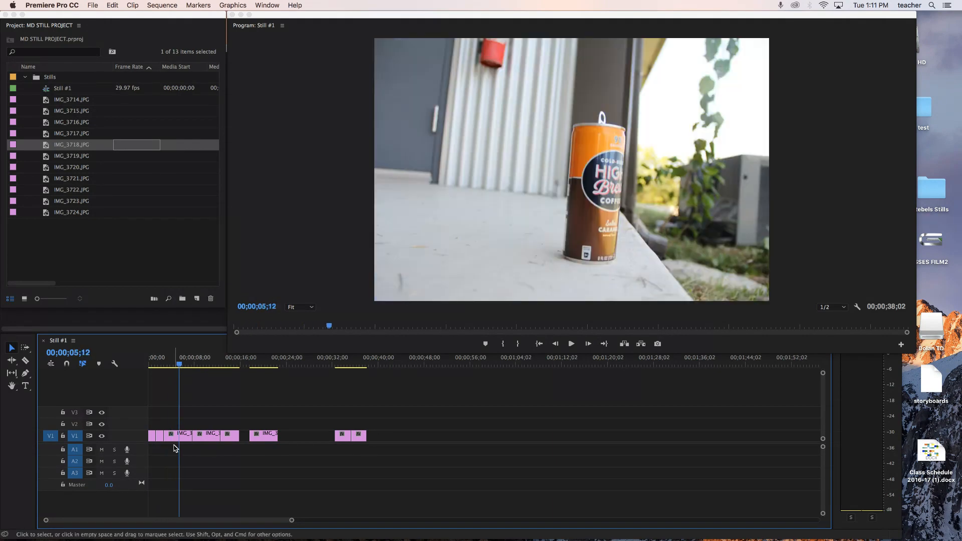
{"action": "key", "text": "Delete"}
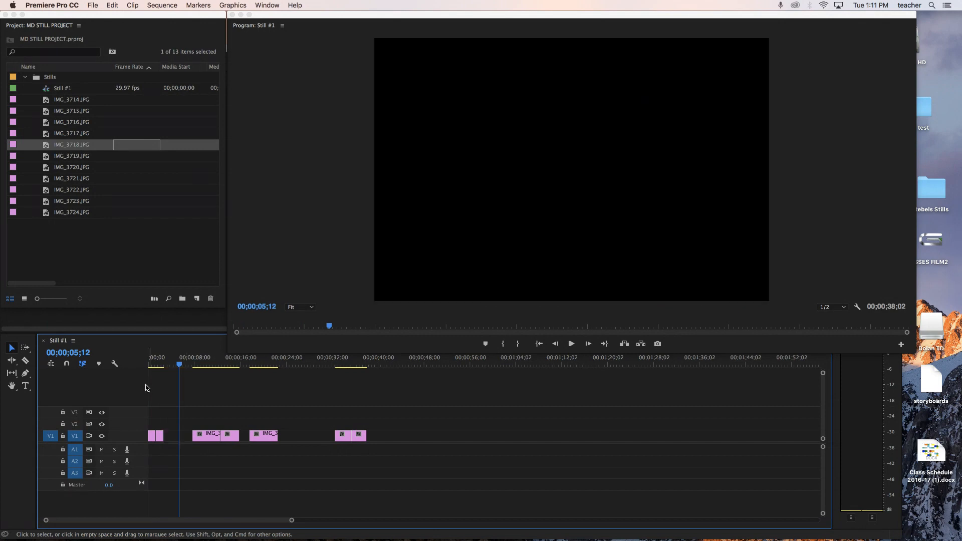
{"action": "left_click", "coordinate": [153, 369]}
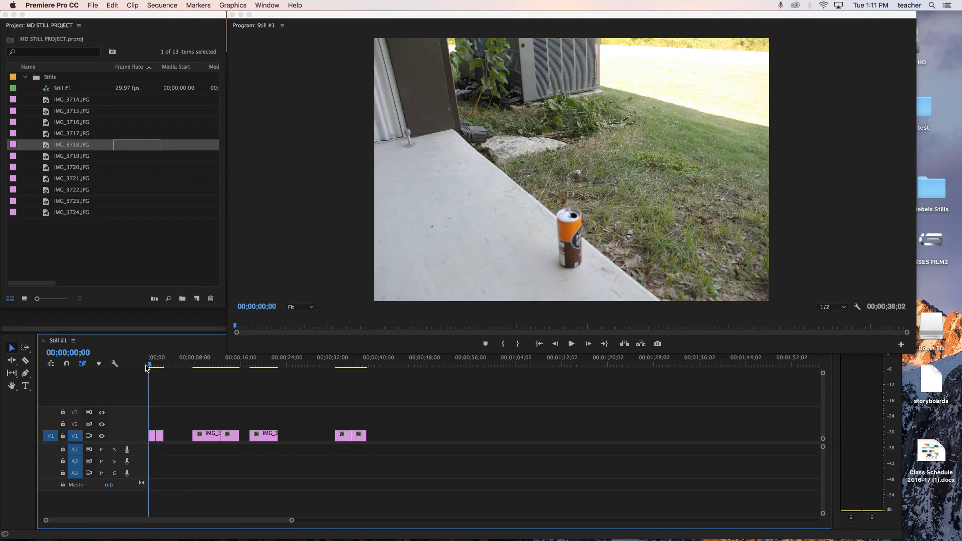
{"action": "key", "text": "super+z"}
Step: Lift the short IMG_3714.JPG clip to V2, move IMG_3716.JPG earlier against the first clip on V1, and play the opening
{"action": "left_click", "coordinate": [173, 368]}
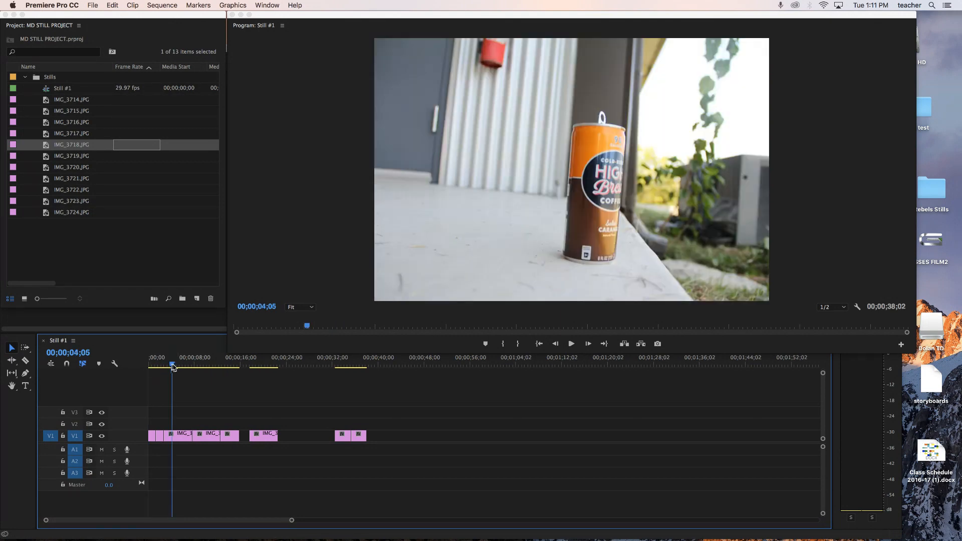
{"action": "left_click_drag", "start_coordinate": [173, 367], "coordinate": [149, 370]}
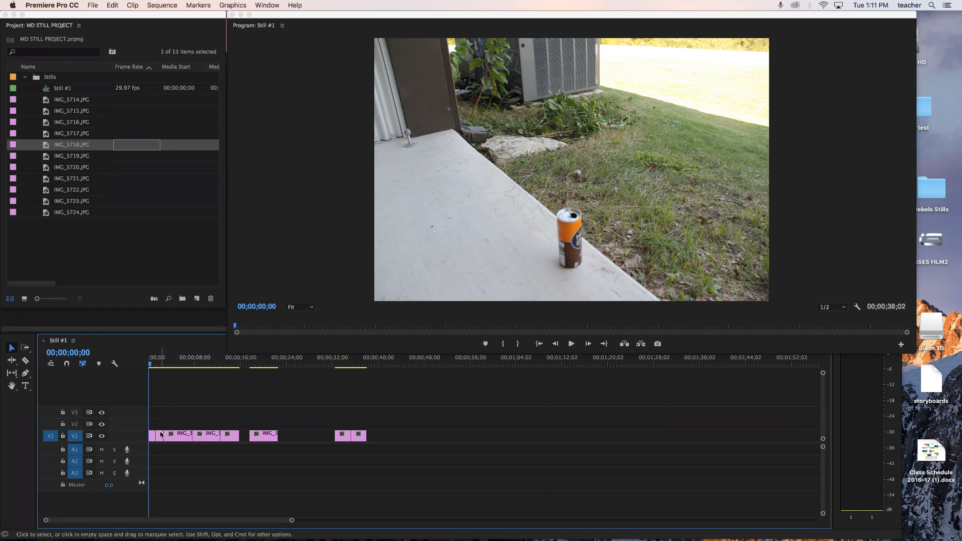
{"action": "mouse_move", "coordinate": [161, 433]}
{"action": "left_mouse_down"}
{"action": "mouse_move", "coordinate": [170, 425]}
{"action": "mouse_move", "coordinate": [179, 434]}
{"action": "mouse_move", "coordinate": [161, 426]}
{"action": "left_mouse_up"}
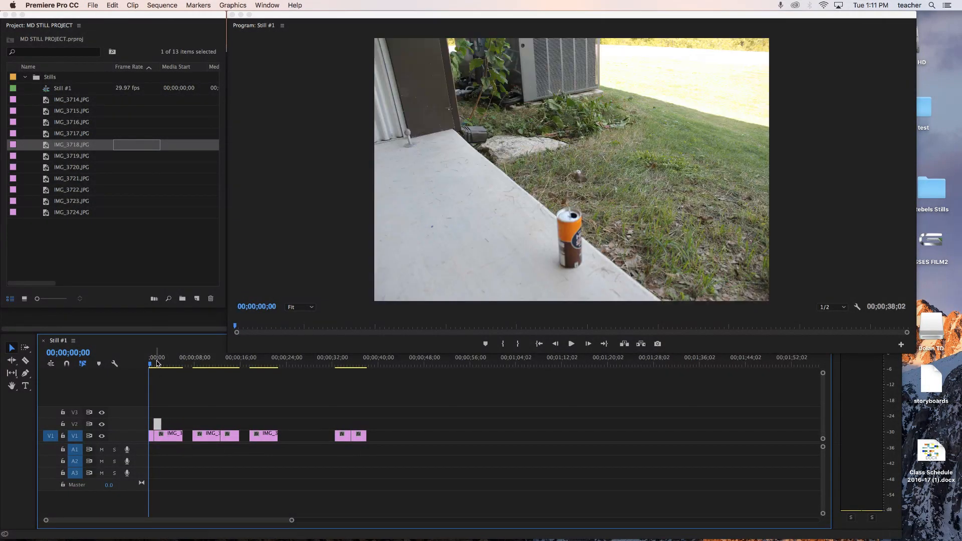
{"action": "key", "text": "space"}
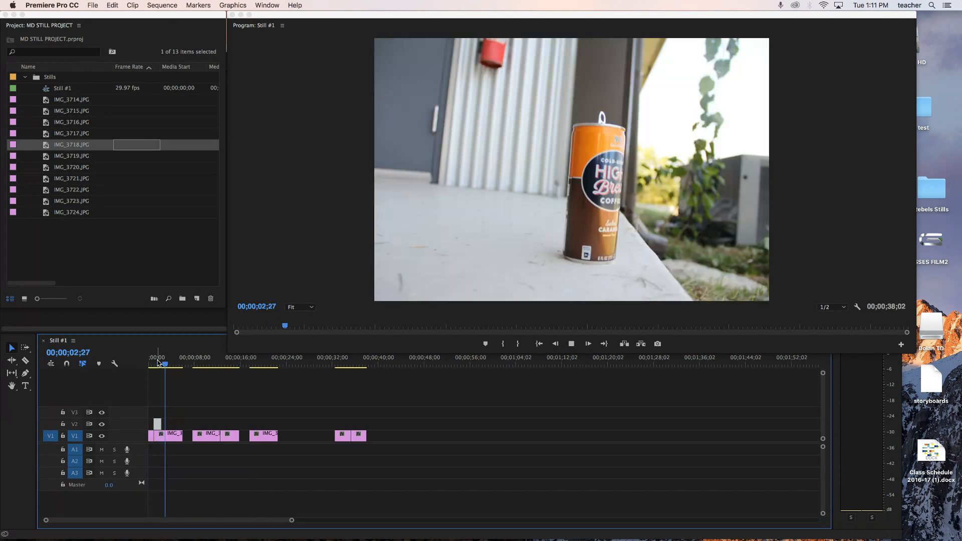
{"action": "key", "text": "space"}
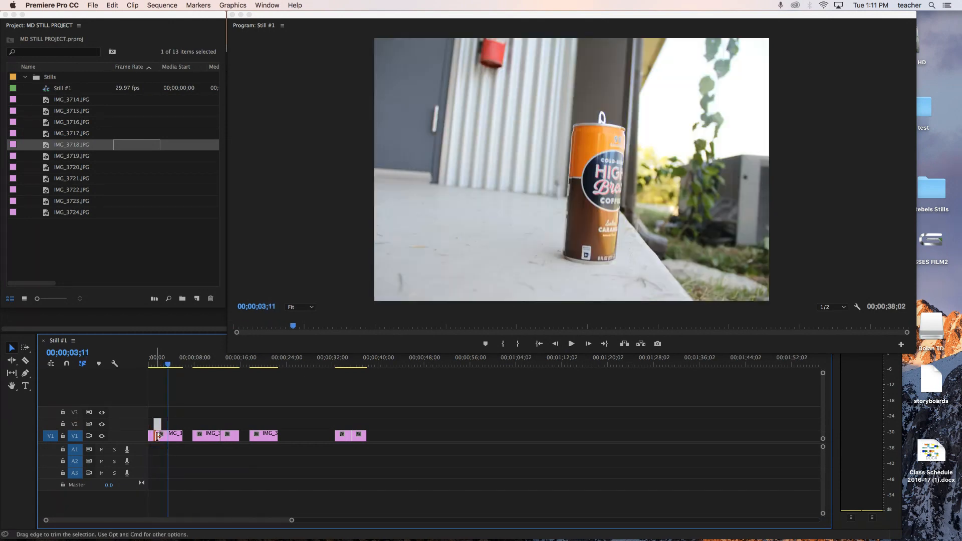
Step: Trim the start of IMG_3716.JPG, close it up to the first clip, and place IMG_3714.JPG from V2 over its end on V1
{"action": "left_click_drag", "start_coordinate": [158, 436], "coordinate": [162, 436]}
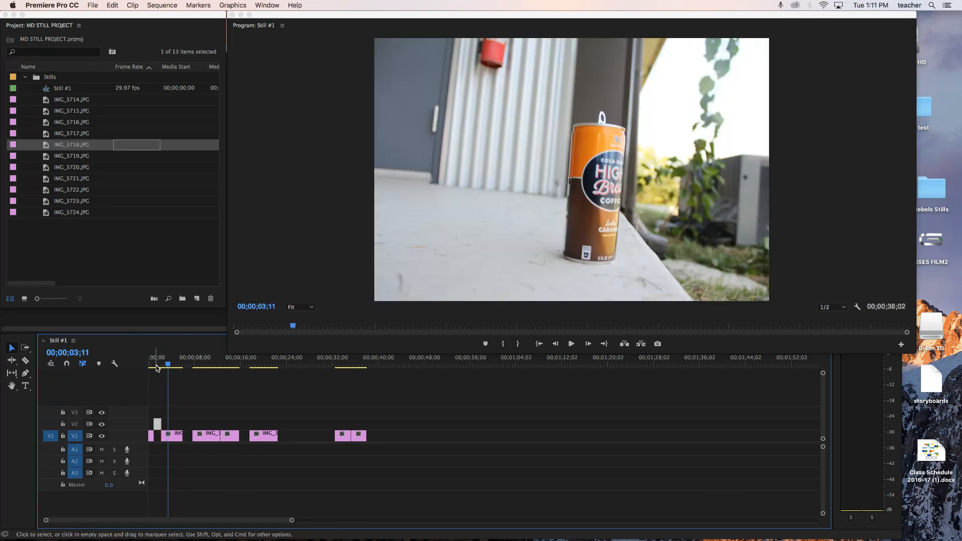
{"action": "left_click", "coordinate": [156, 366]}
{"action": "left_click_drag", "start_coordinate": [156, 367], "coordinate": [155, 367]}
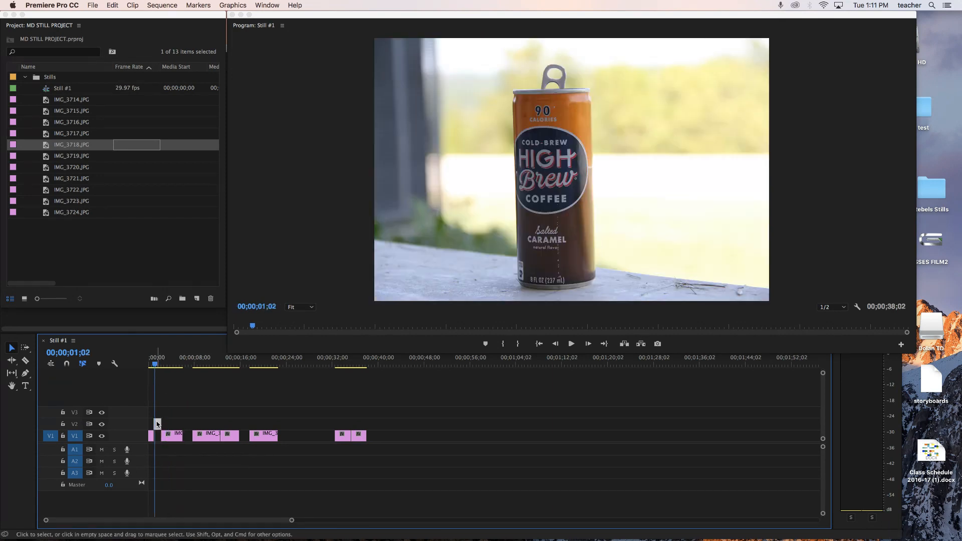
{"action": "left_click_drag", "start_coordinate": [157, 424], "coordinate": [172, 437]}
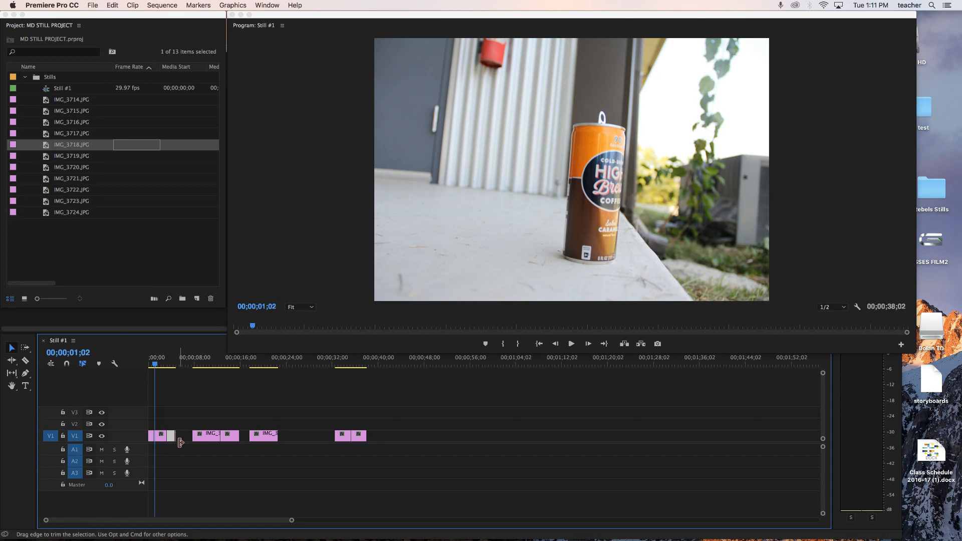
Step: Delete the small leftover piece after the IMG_3714.JPG clip on V1
{"action": "key", "text": "z"}
{"action": "left_click", "coordinate": [171, 437]}
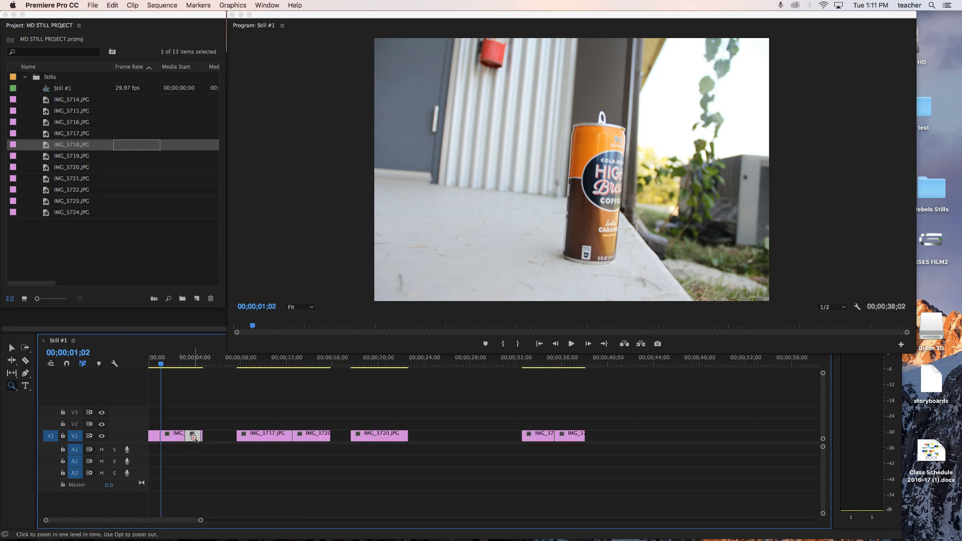
{"action": "left_click", "coordinate": [195, 437]}
{"action": "left_click", "coordinate": [193, 436]}
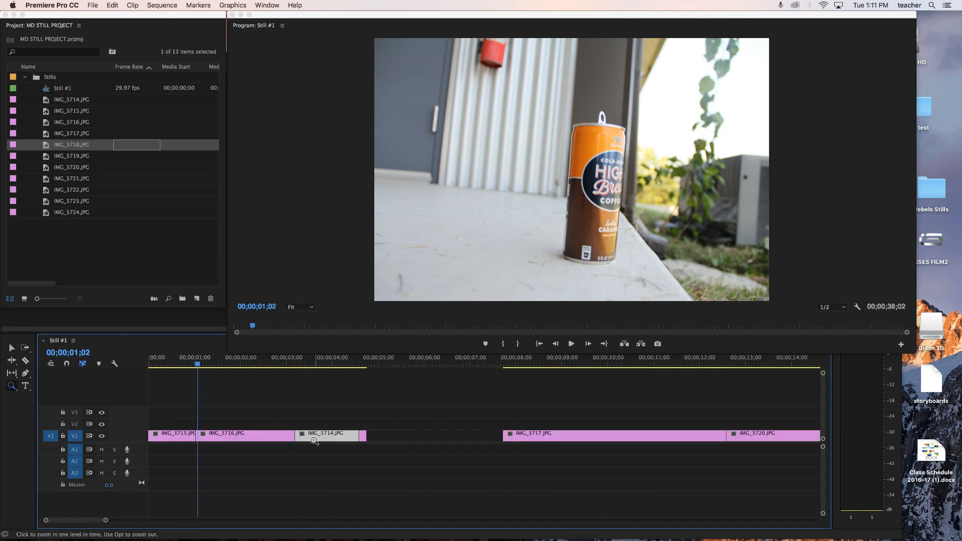
{"action": "key", "text": "v"}
{"action": "left_click", "coordinate": [364, 438]}
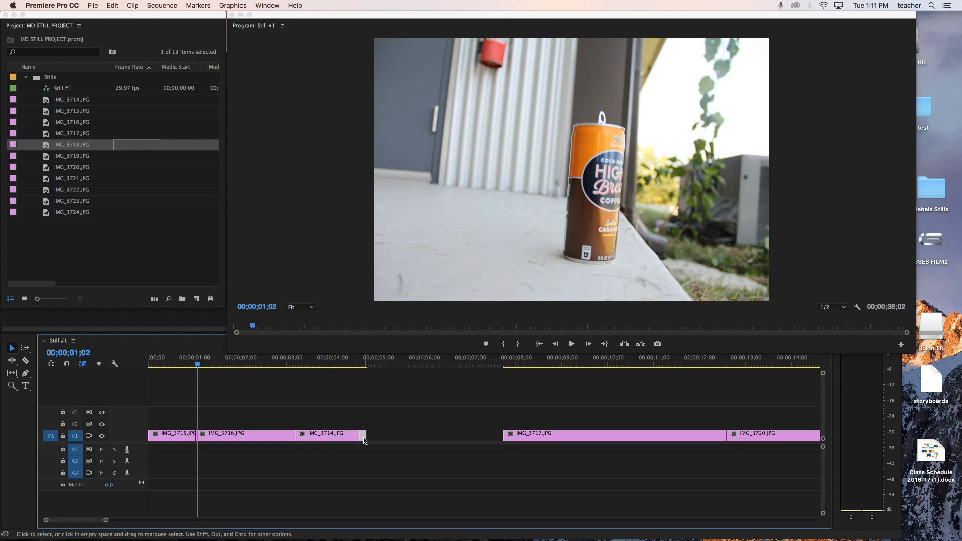
{"action": "key", "text": "Delete"}
Step: Play the sequence from the start and move IMG_3714.JPG earlier to begin at 00;00;02;26, overlapping the end of IMG_3716.JPG
{"action": "left_click_drag", "start_coordinate": [198, 364], "coordinate": [150, 371]}
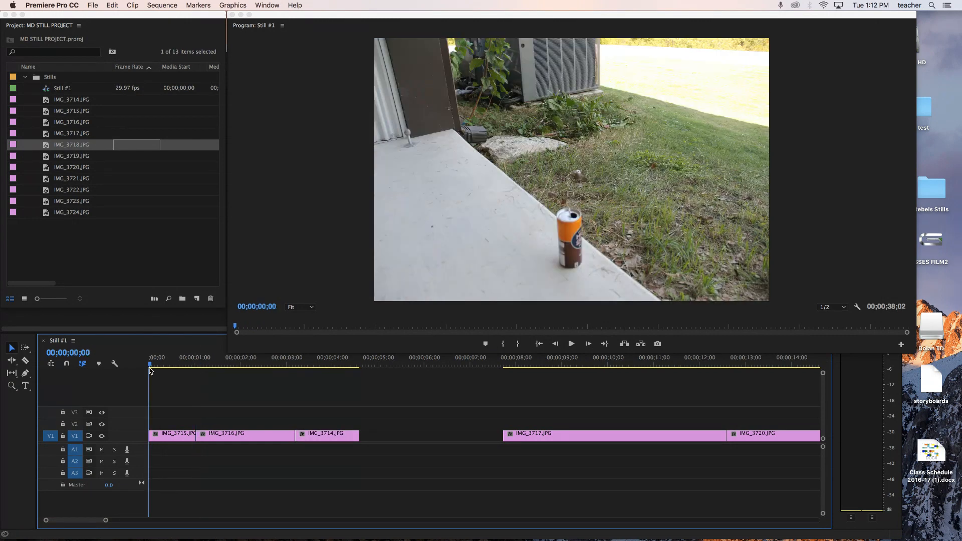
{"action": "key", "text": "space"}
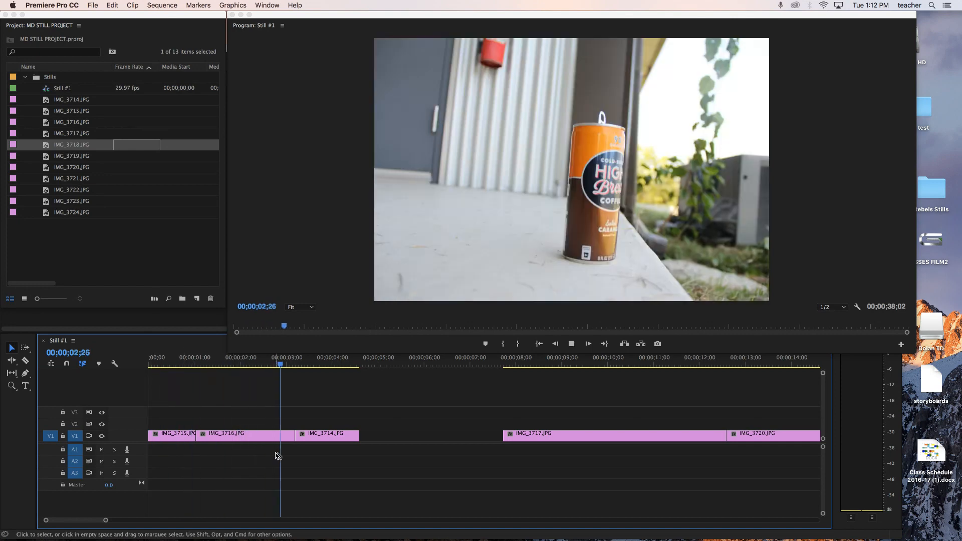
{"action": "mouse_move", "coordinate": [313, 442]}
{"action": "left_mouse_down"}
{"action": "mouse_move", "coordinate": [301, 444]}
{"action": "mouse_move", "coordinate": [316, 443]}
{"action": "left_mouse_up"}
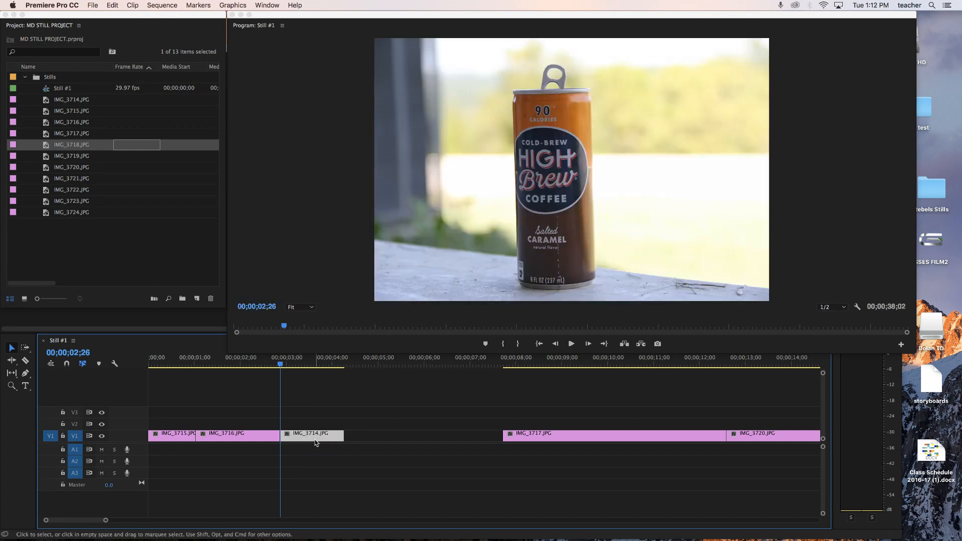
Step: Play the rearranged opening from the beginning and stop just past the IMG_3714.JPG clip
{"action": "left_click", "coordinate": [162, 370]}
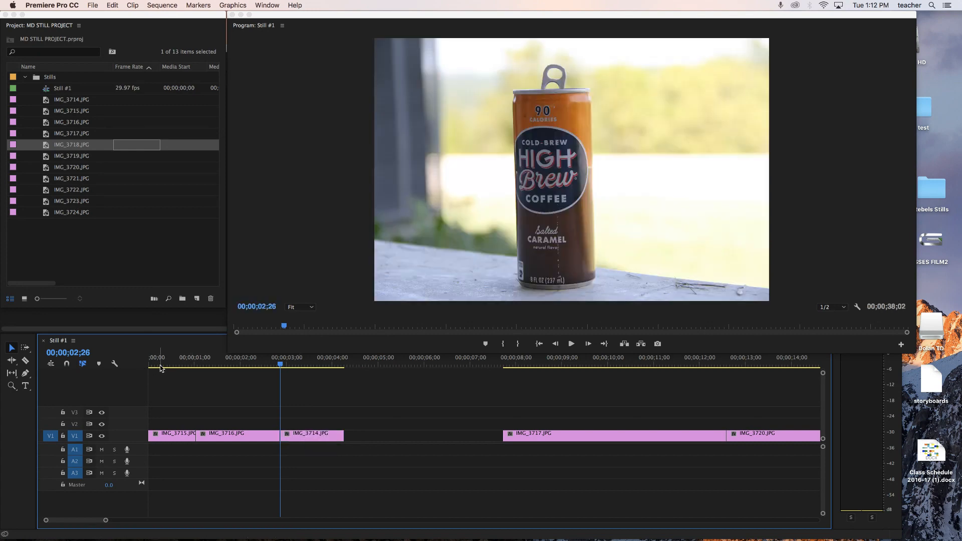
{"action": "left_click", "coordinate": [147, 368]}
{"action": "key", "text": "space"}
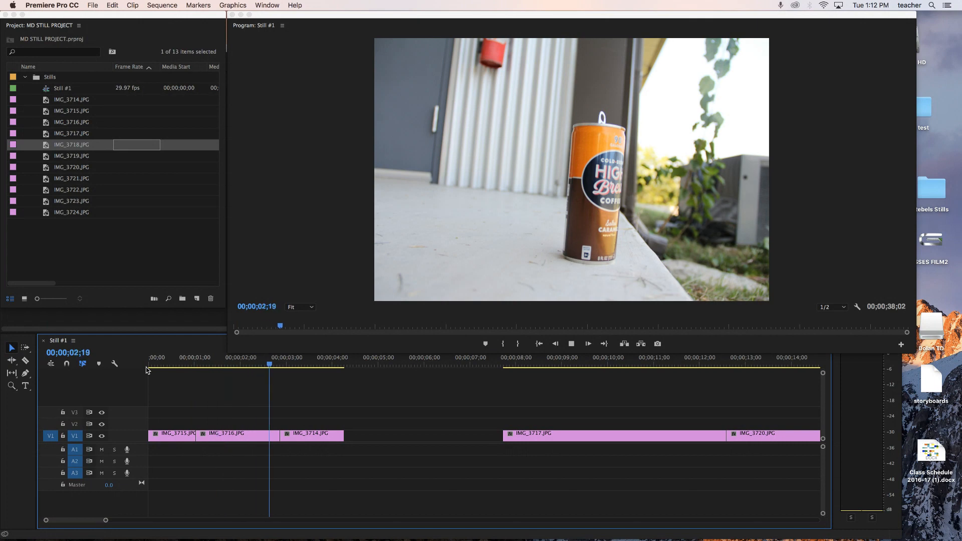
{"action": "key", "text": "space"}
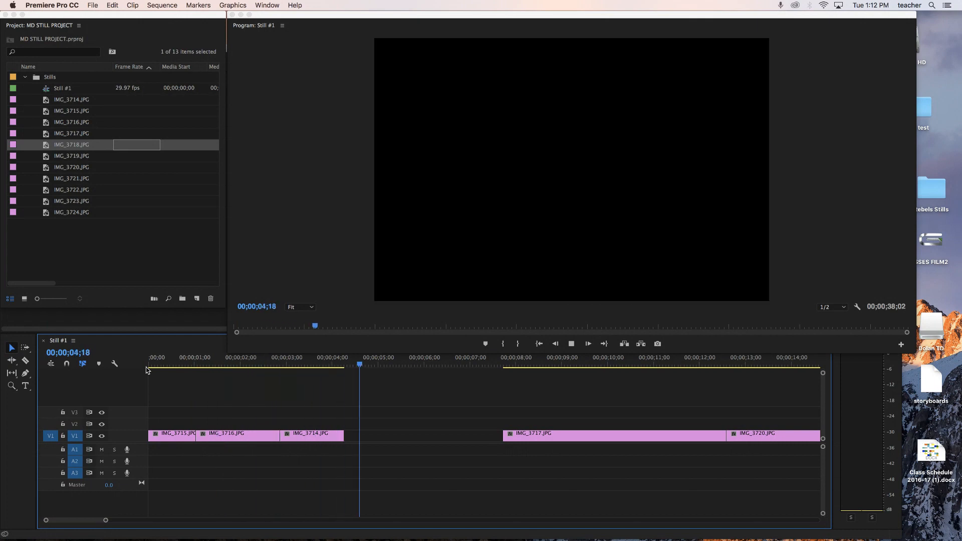
Step: Move the playhead to 00;00;08;10 and shift all clips on V1 about one second later with the Track Select Forward tool
{"action": "left_click_drag", "start_coordinate": [502, 365], "coordinate": [532, 364]}
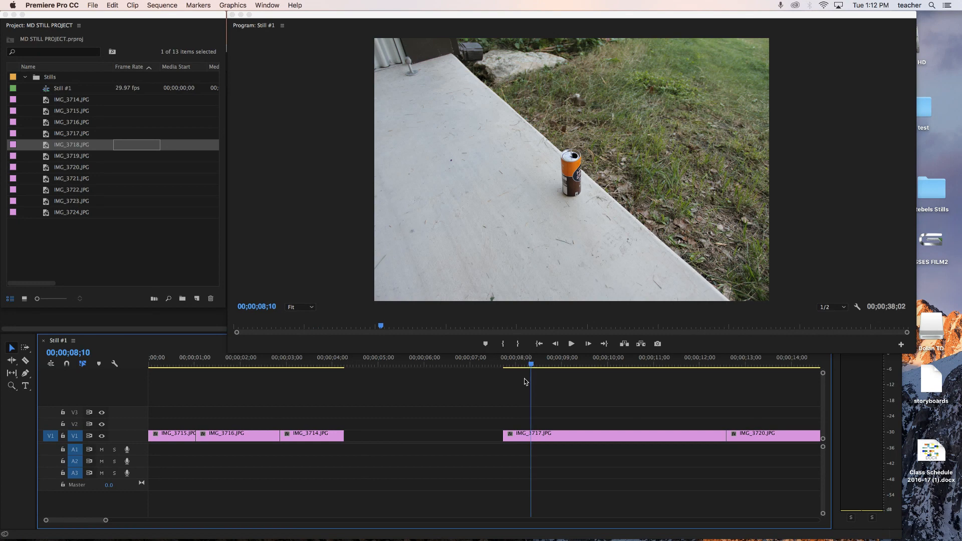
{"action": "left_click", "coordinate": [24, 349]}
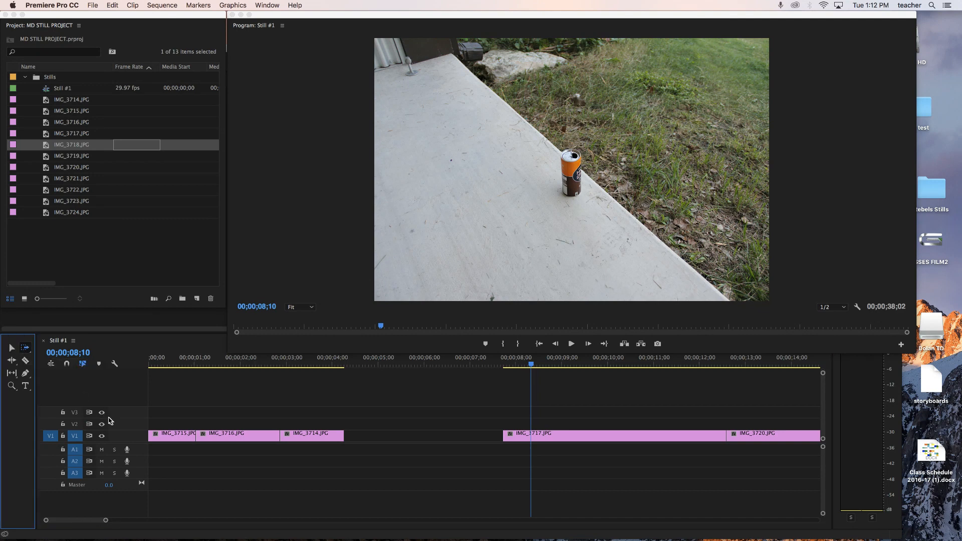
{"action": "left_click_drag", "start_coordinate": [160, 439], "coordinate": [209, 439]}
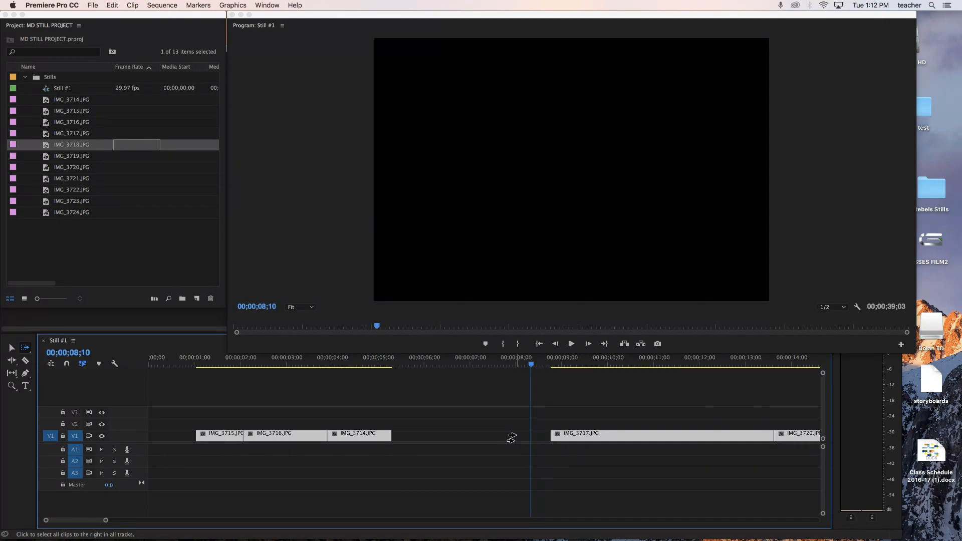
{"action": "key", "text": "v"}
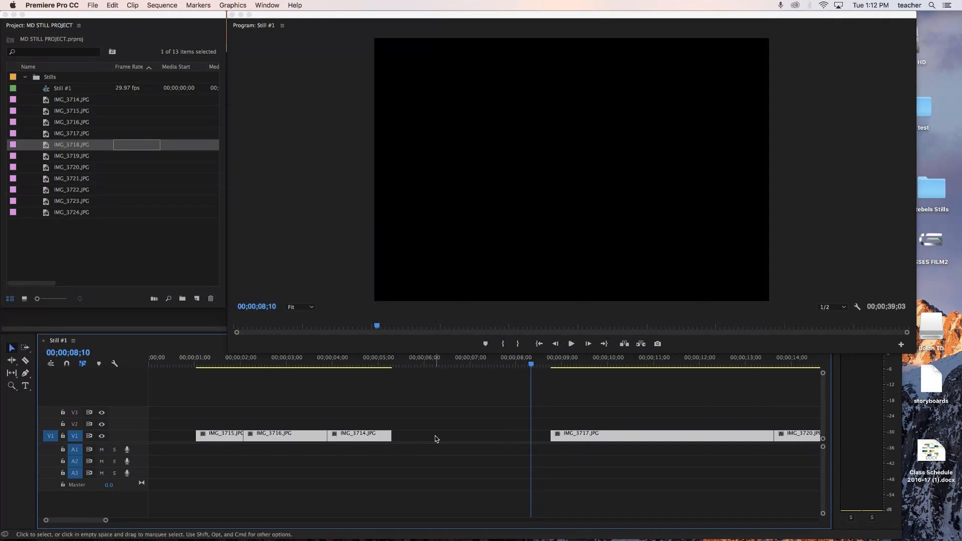
Step: Move only IMG_3717.JPG earlier toward IMG_3714.JPG, and shift all clips together back to the sequence start
{"action": "left_click", "coordinate": [436, 439]}
{"action": "left_click_drag", "start_coordinate": [586, 438], "coordinate": [465, 437]}
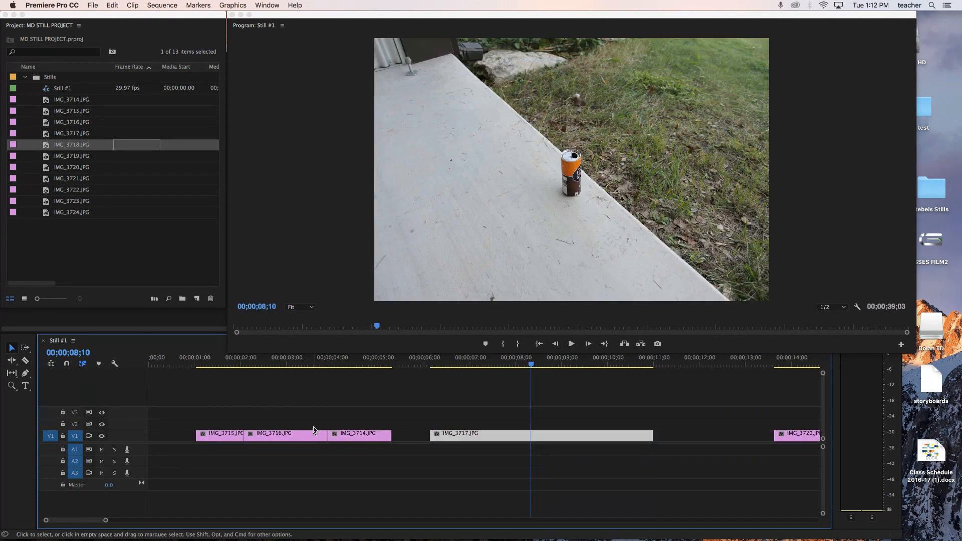
{"action": "key", "text": "a"}
{"action": "left_click_drag", "start_coordinate": [214, 437], "coordinate": [167, 438]}
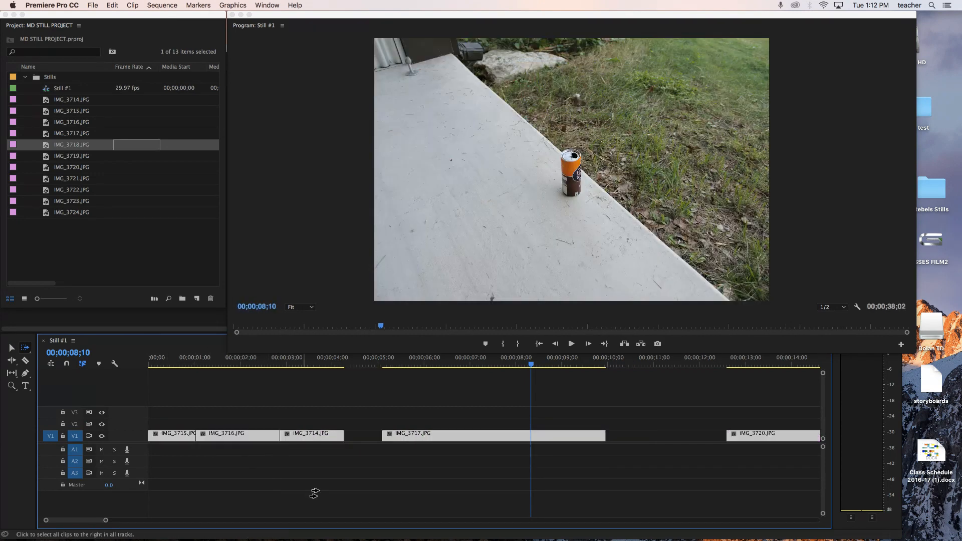
{"action": "key", "text": "v"}
Step: Close the gaps on both sides of IMG_3717.JPG and trim its end to just before 00;00;06;00
{"action": "left_click", "coordinate": [367, 438]}
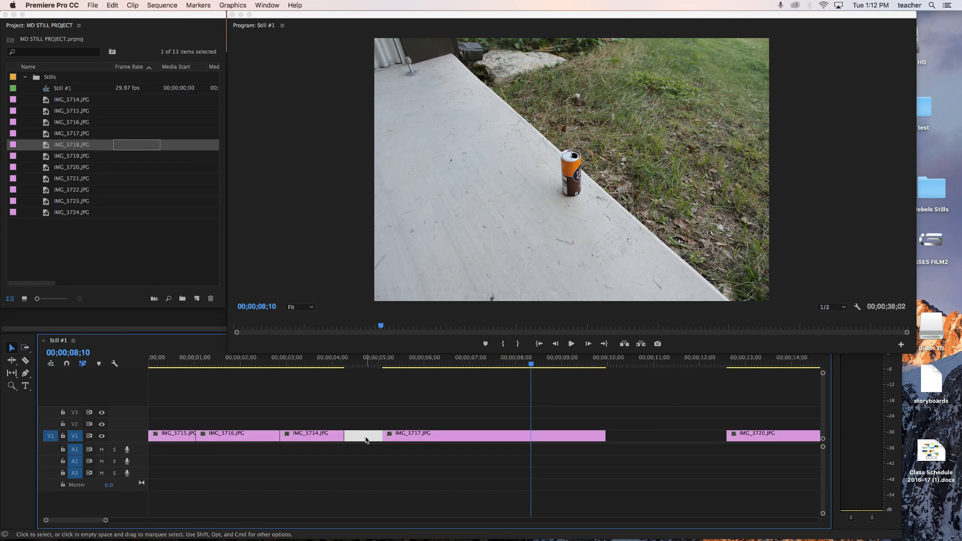
{"action": "key", "text": "Delete"}
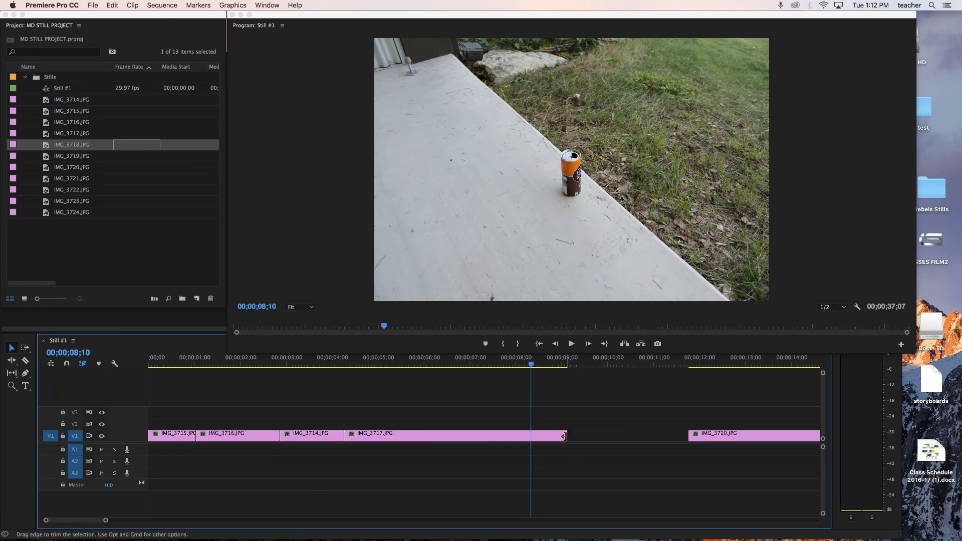
{"action": "left_click_drag", "start_coordinate": [565, 437], "coordinate": [422, 437]}
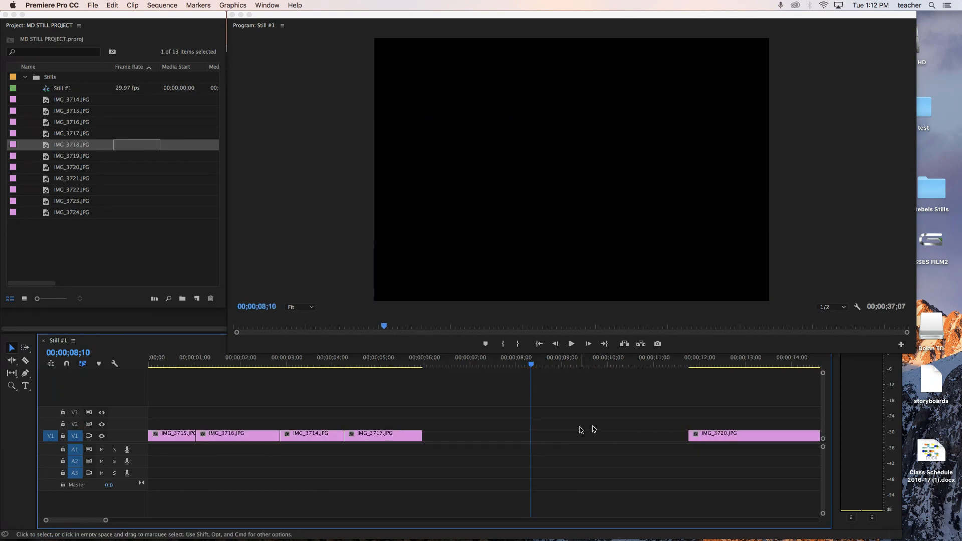
{"action": "left_click", "coordinate": [656, 440]}
{"action": "key", "text": "Delete"}
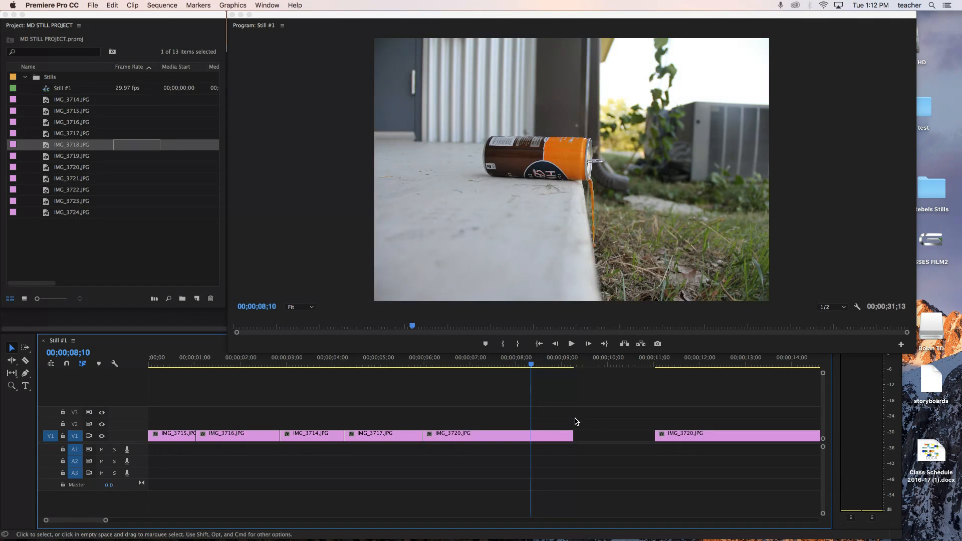
Step: Delete the second IMG_3720.JPG clip, starting near 00;00;11;02, and close the long gap before the remaining clips
{"action": "left_click_drag", "start_coordinate": [155, 368], "coordinate": [657, 376]}
{"action": "left_click", "coordinate": [723, 438]}
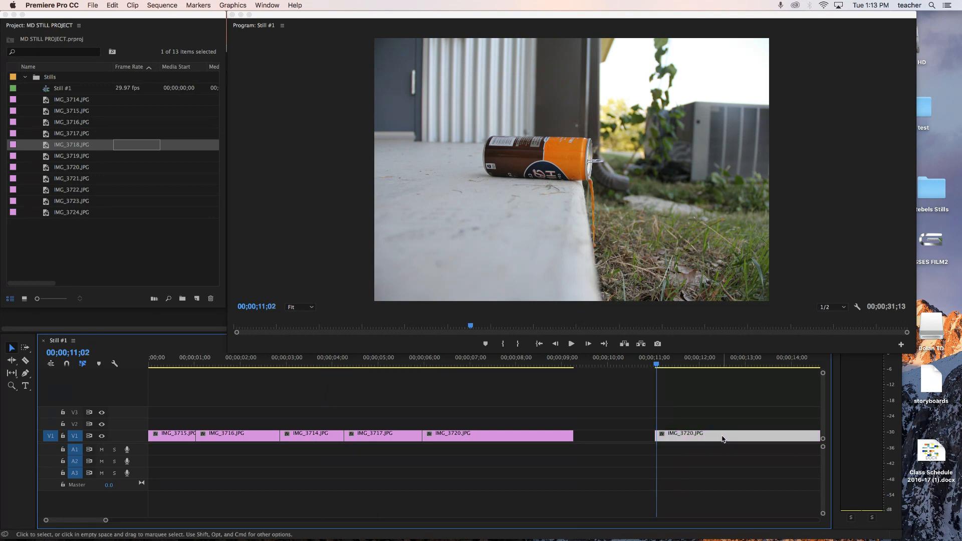
{"action": "key", "text": "Delete"}
{"action": "key", "text": "="}
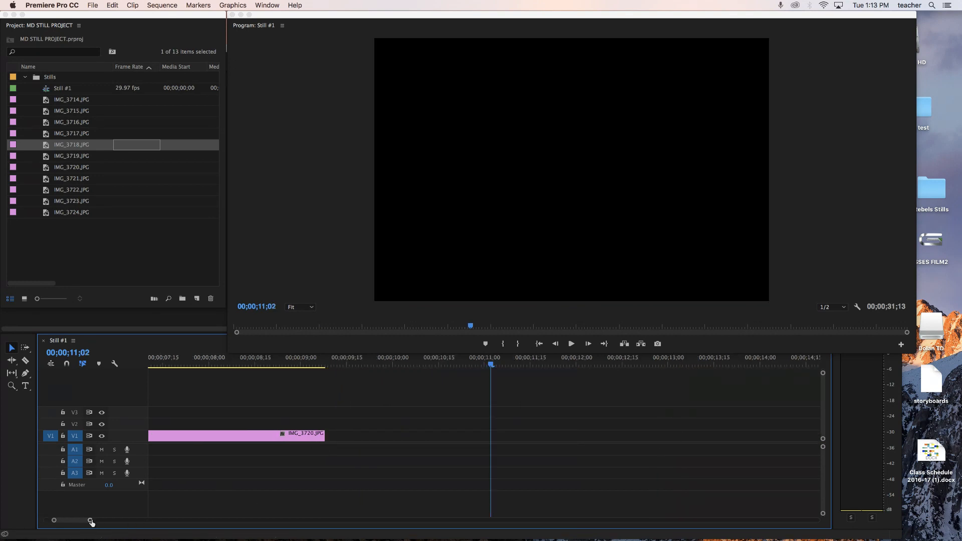
{"action": "left_click_drag", "start_coordinate": [91, 523], "coordinate": [217, 522]}
{"action": "left_click", "coordinate": [326, 438]}
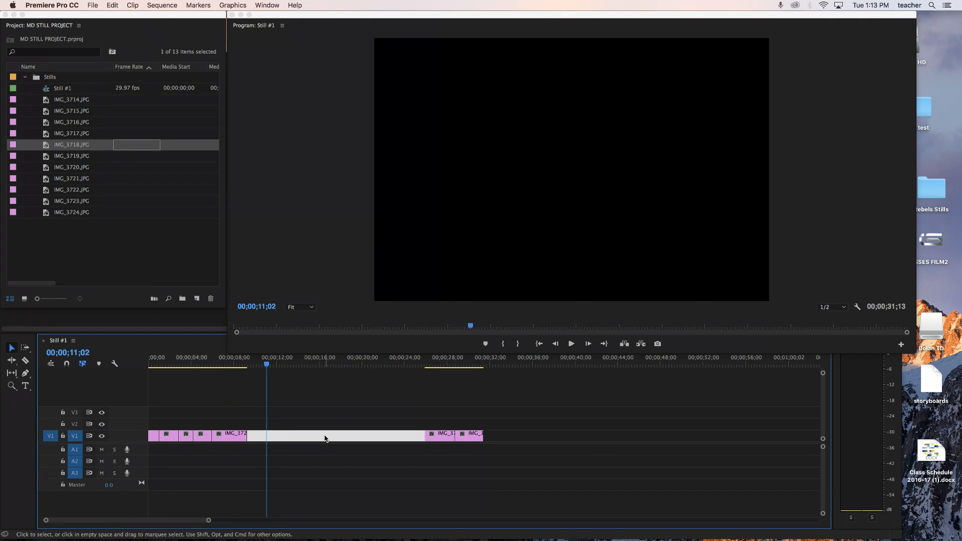
{"action": "key", "text": "Delete"}
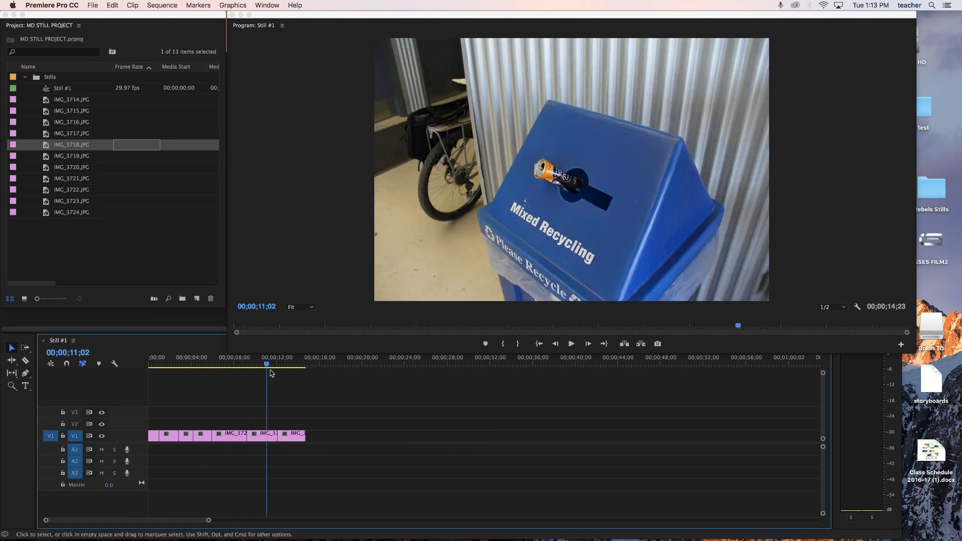
Step: Play the sequence from the start to 00;00;07;07, trim the end of IMG_3720.JPG to just past the playhead and close the gap
{"action": "left_click_drag", "start_coordinate": [266, 366], "coordinate": [148, 385]}
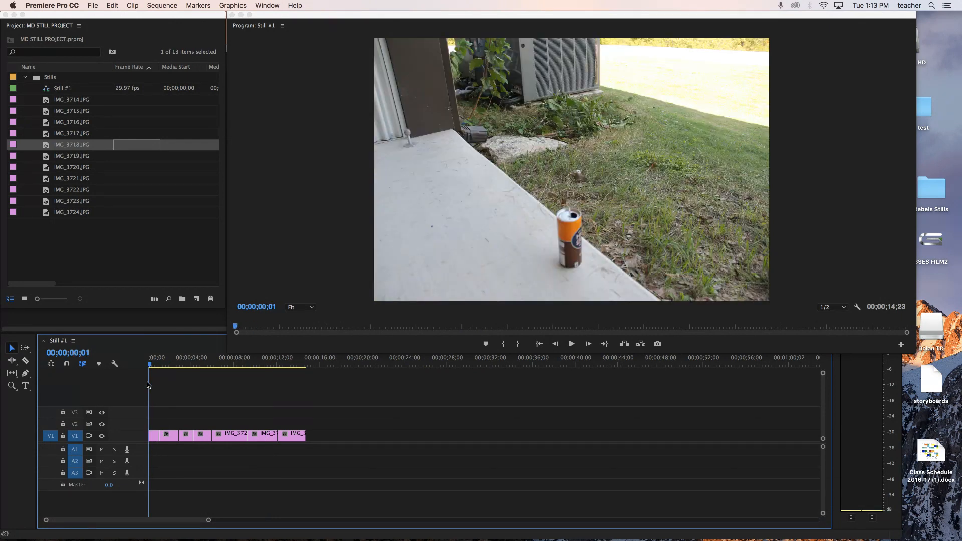
{"action": "key", "text": "space"}
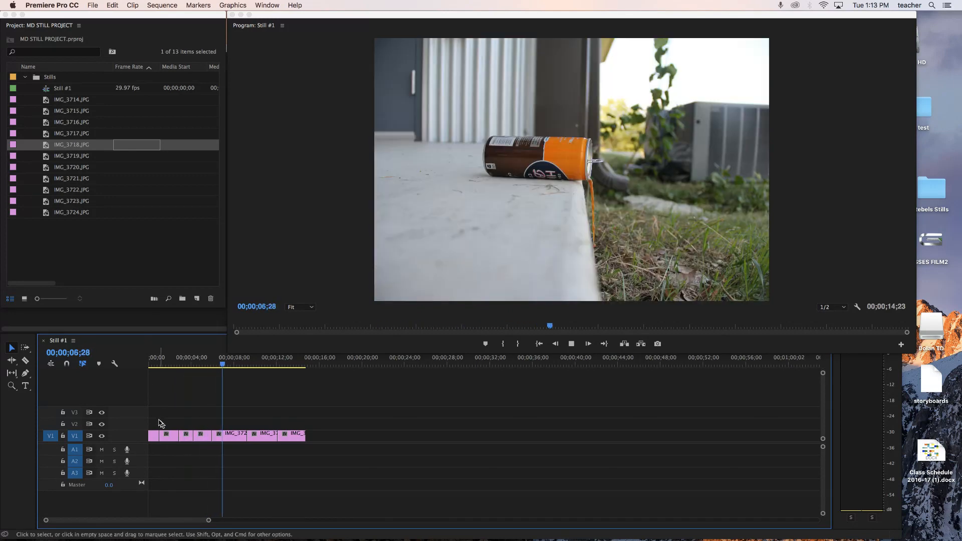
{"action": "key", "text": "space"}
{"action": "left_click_drag", "start_coordinate": [243, 436], "coordinate": [227, 436]}
{"action": "key", "text": "Delete"}
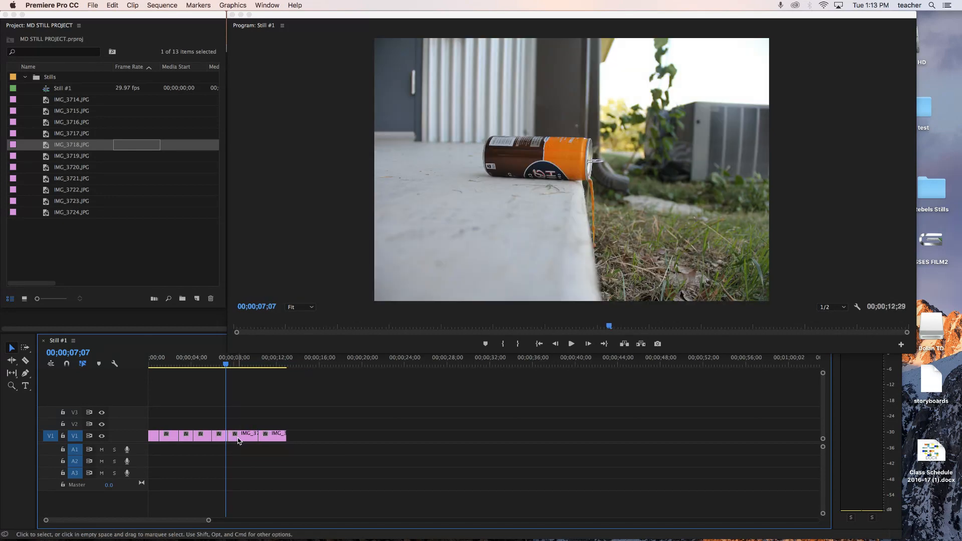
Step: Play the rest of the sequence through the final recycling stills to check the pacing, and replay the opening
{"action": "key", "text": "space"}
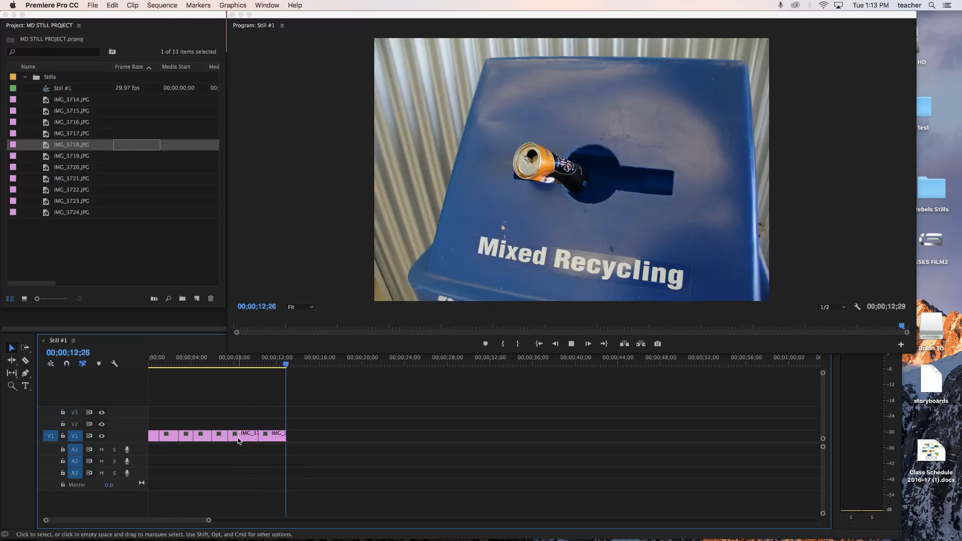
{"action": "key", "text": "space"}
{"action": "key", "text": "space"}
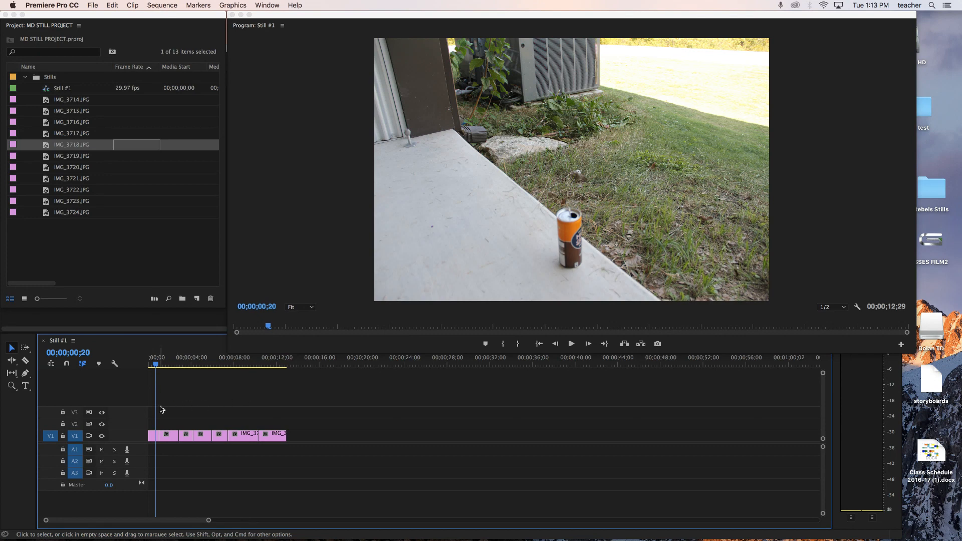
Step: Move the Still #1 sequence out of the Stills bin to the project's top level and collapse the bin
{"action": "left_click", "coordinate": [46, 90]}
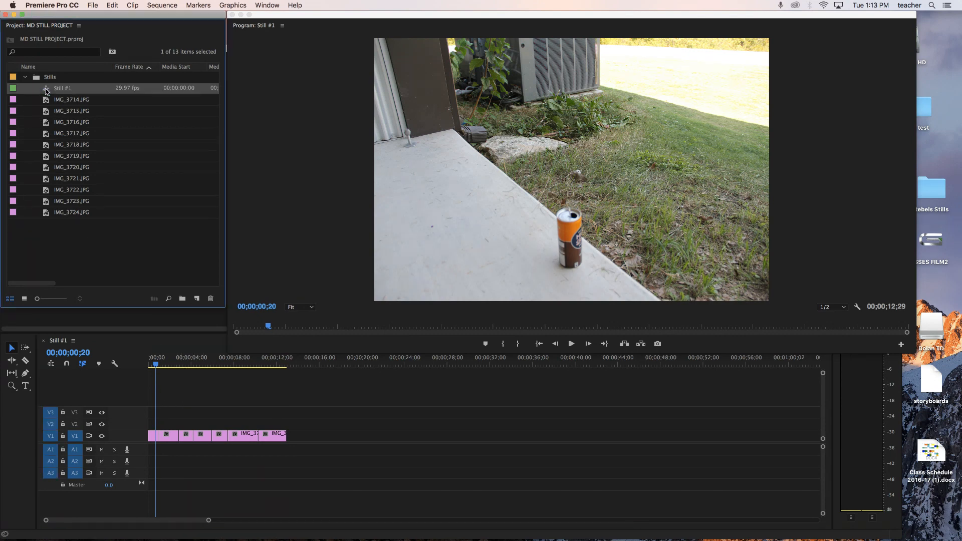
{"action": "left_click_drag", "start_coordinate": [45, 109], "coordinate": [48, 248]}
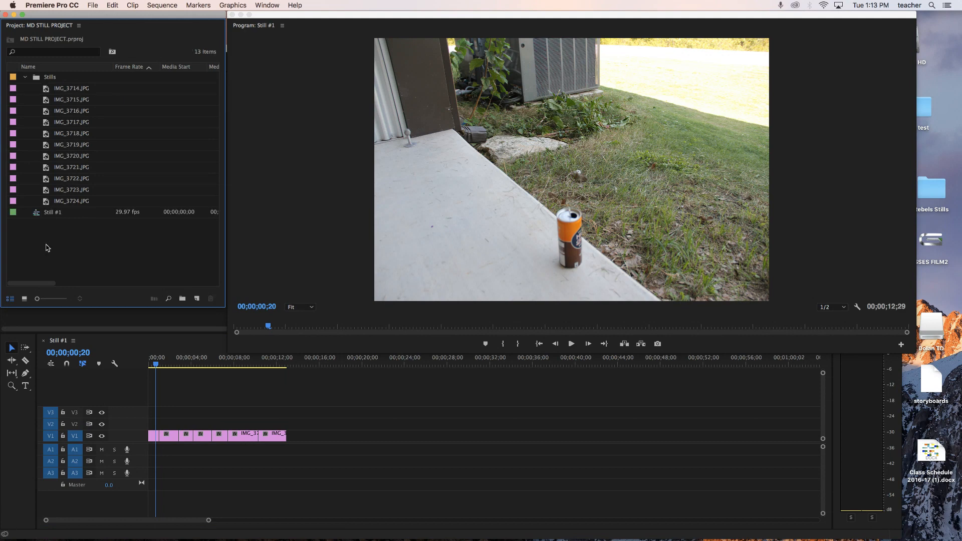
{"action": "left_click", "coordinate": [25, 78]}
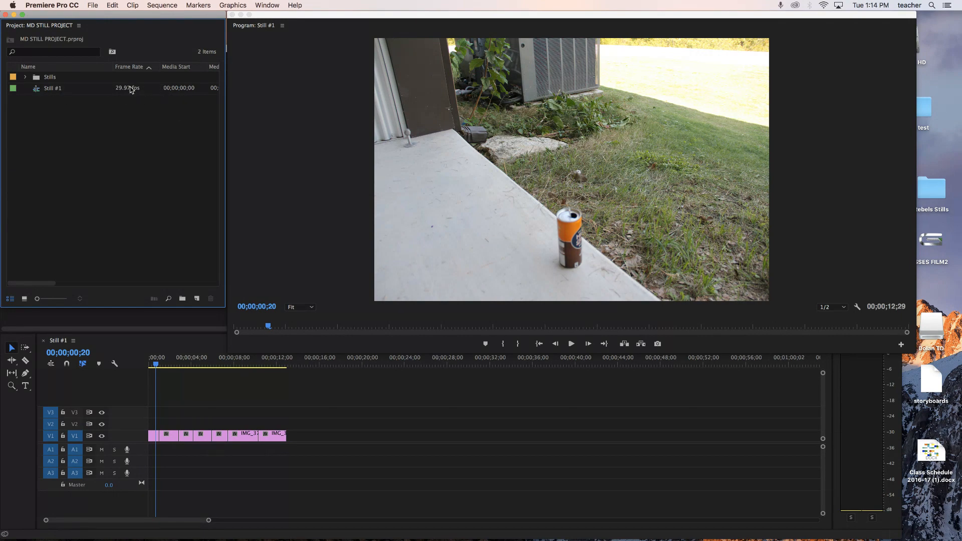
Step: Save the project and return the playhead to 00;00;00;00
{"action": "key", "text": "super+s"}
{"action": "left_click_drag", "start_coordinate": [155, 368], "coordinate": [141, 383]}
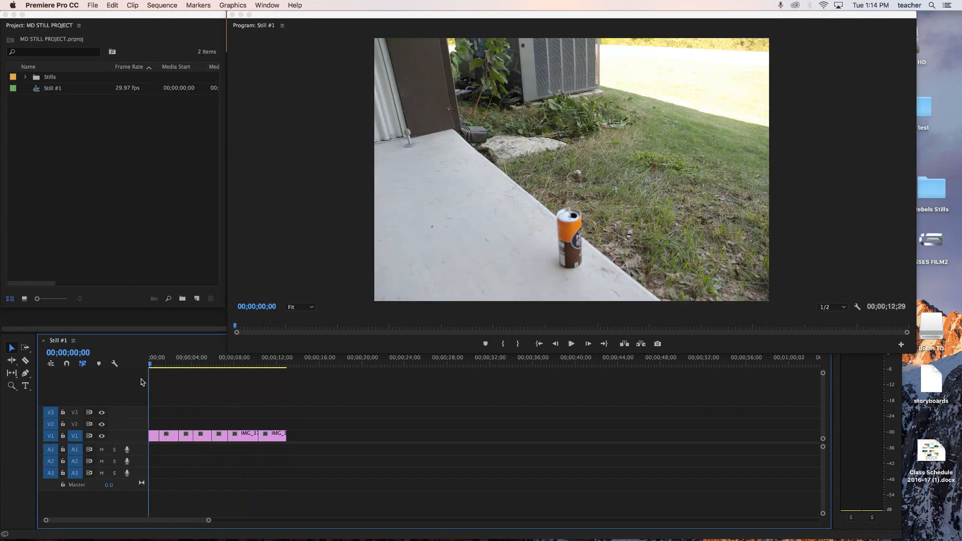